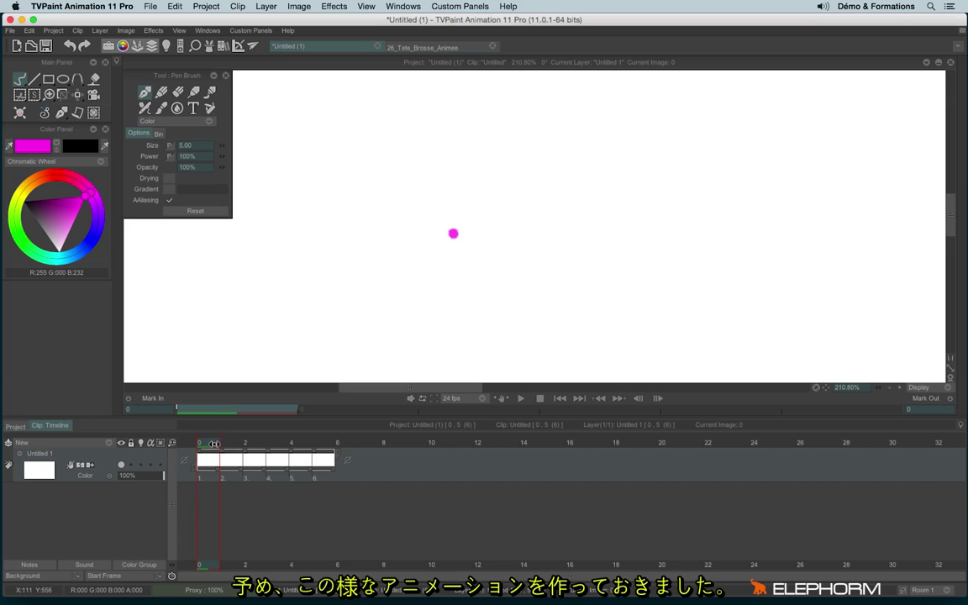
# - Preview the pink drawing, select all six images, and cut it out as an animated brush
pyautogui.moveTo(216, 443); pyautogui.dragTo(312, 438)
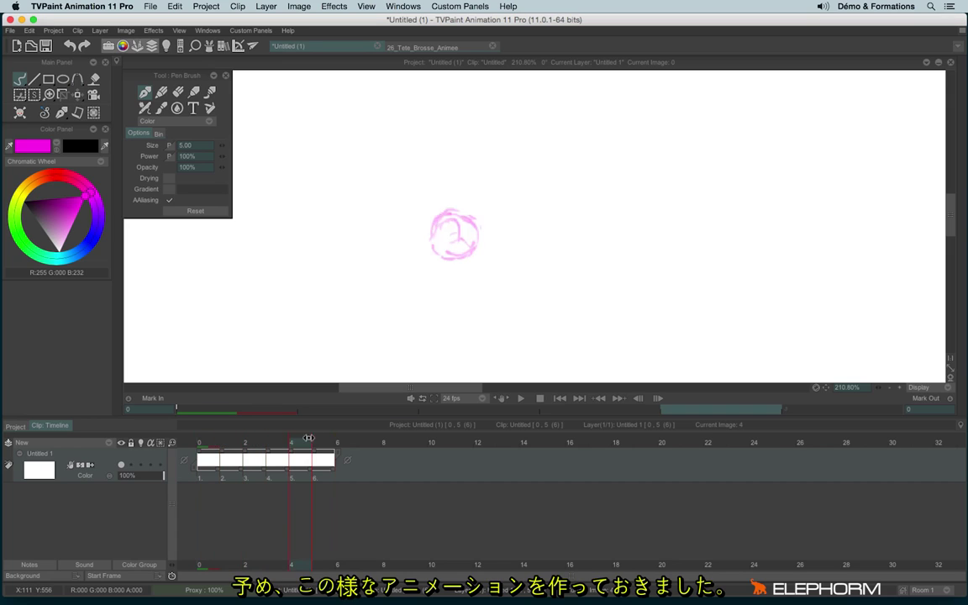
pyautogui.moveTo(311, 437); pyautogui.dragTo(216, 453)
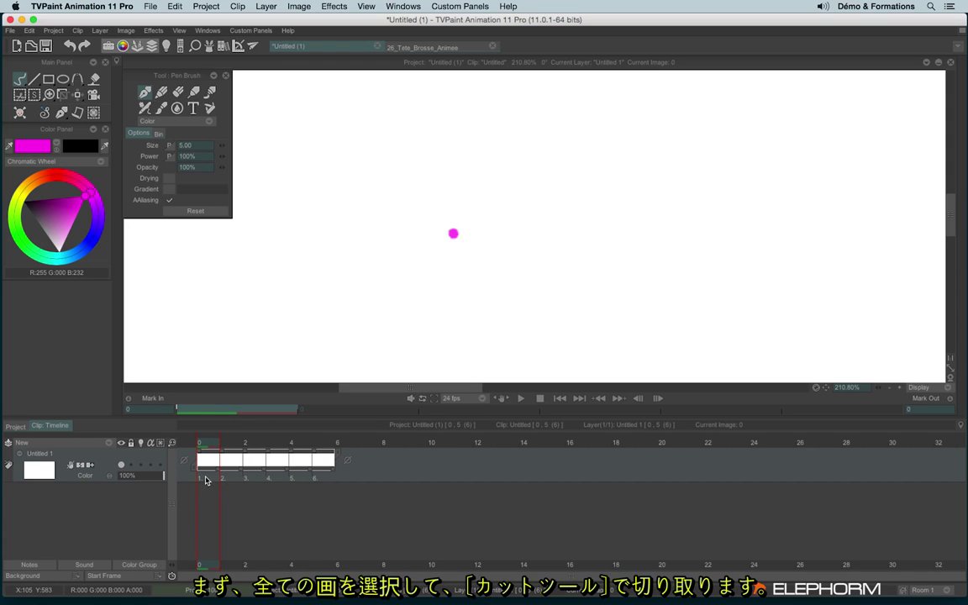
pyautogui.moveTo(206, 480); pyautogui.dragTo(318, 475)
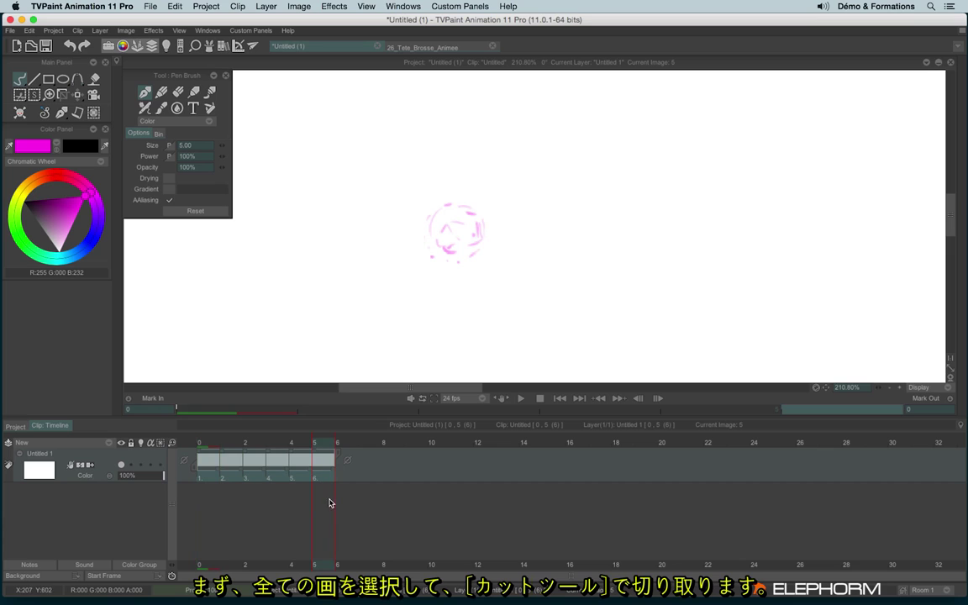
pyautogui.moveTo(19, 93); pyautogui.dragTo(64, 123)
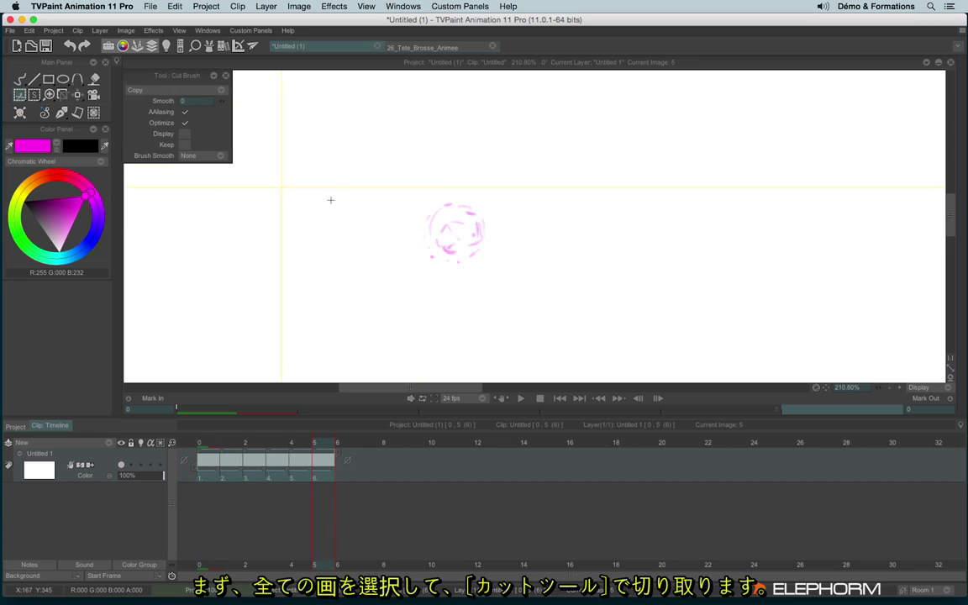
pyautogui.moveTo(399, 184); pyautogui.dragTo(510, 280)
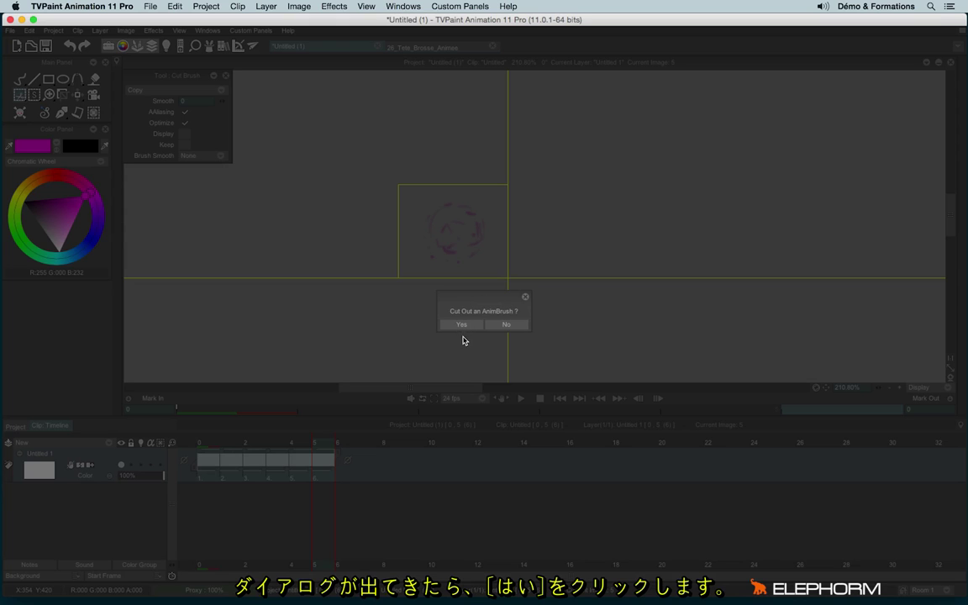
pyautogui.click(458, 324)
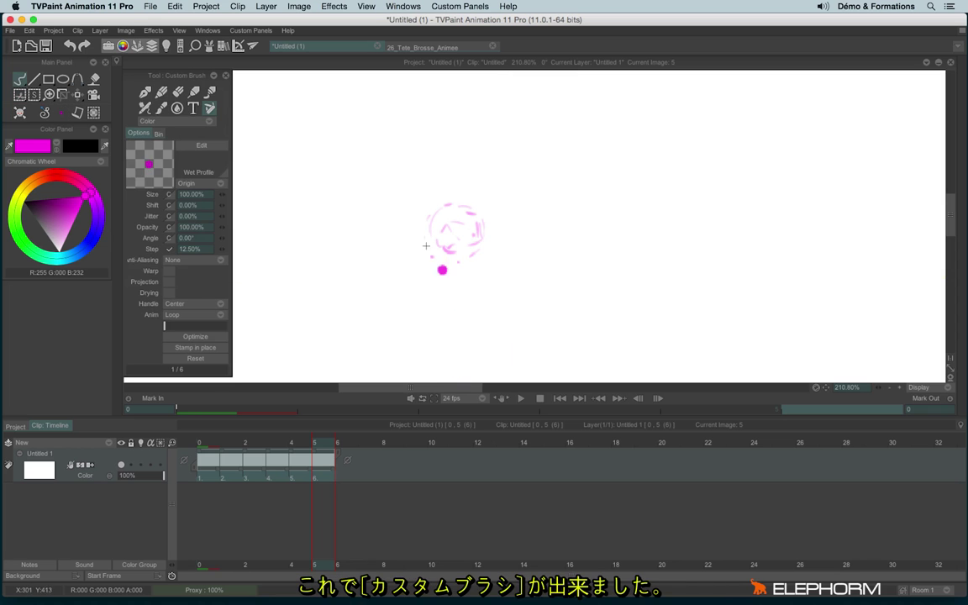
# - Zoom out and paint a looping magenta stroke with the six-image brush, then reset its preview
pyautogui.scroll(-2, 560, 200)
pyautogui.scroll(-3, 575, 178)
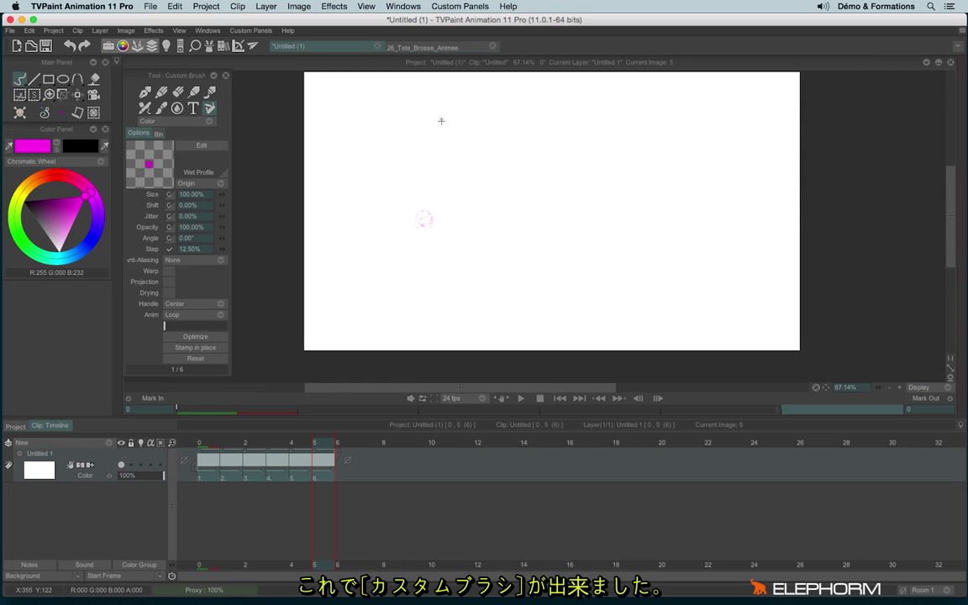
pyautogui.moveTo(441, 121)
pyautogui.mouseDown()
pyautogui.moveTo(542, 269)
pyautogui.moveTo(605, 265)
pyautogui.moveTo(654, 199)
pyautogui.moveTo(626, 113)
pyautogui.moveTo(554, 169)
pyautogui.moveTo(710, 268)
pyautogui.moveTo(647, 304)
pyautogui.moveTo(565, 311)
pyautogui.moveTo(458, 250)
pyautogui.moveTo(395, 270)
pyautogui.moveTo(425, 338)
pyautogui.moveTo(467, 213)
pyautogui.moveTo(372, 164)
pyautogui.mouseUp()
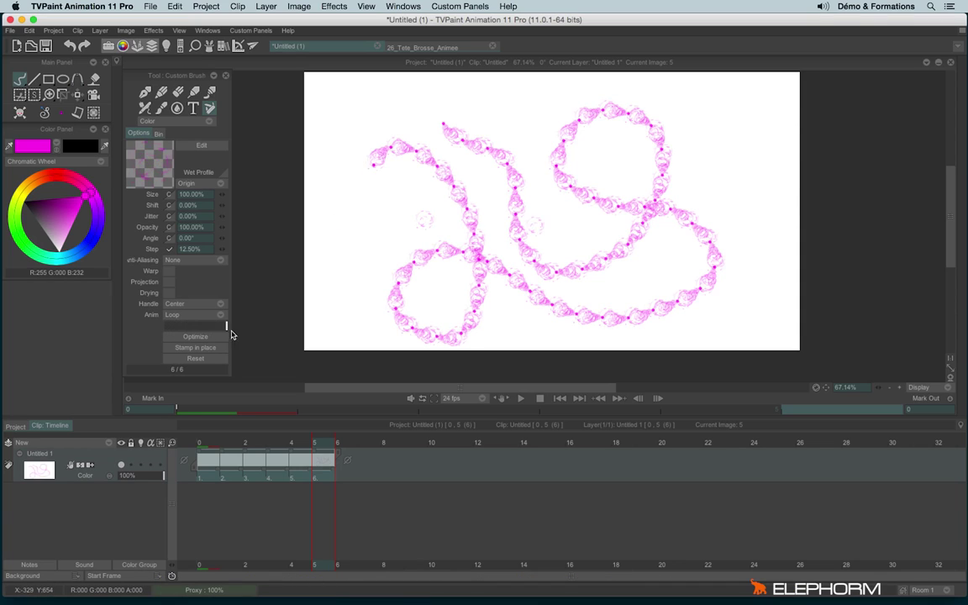
pyautogui.moveTo(234, 328)
pyautogui.mouseDown()
pyautogui.moveTo(152, 324)
pyautogui.moveTo(241, 327)
pyautogui.moveTo(163, 326)
pyautogui.mouseUp()
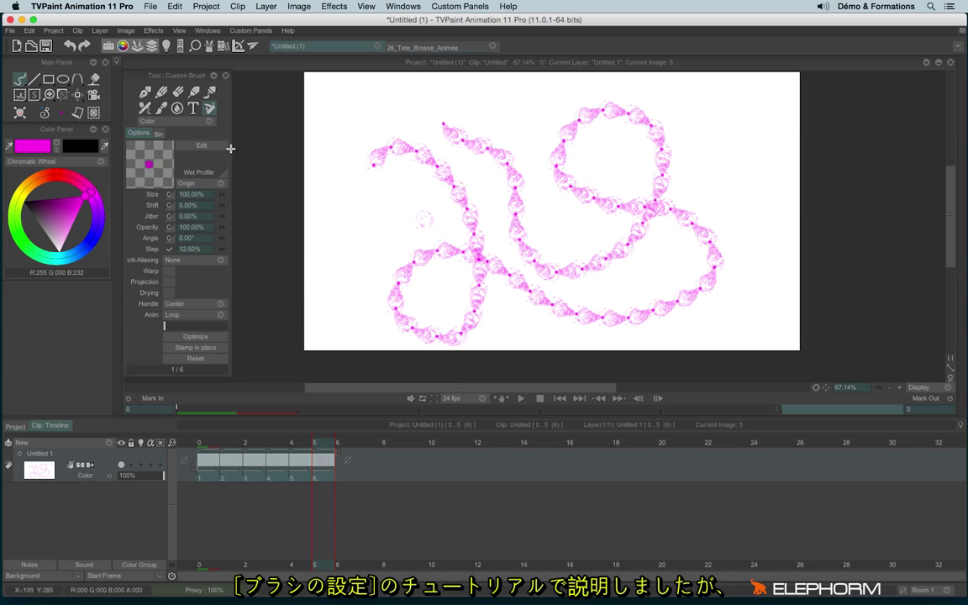
pyautogui.click(161, 94)
pyautogui.click(209, 92)
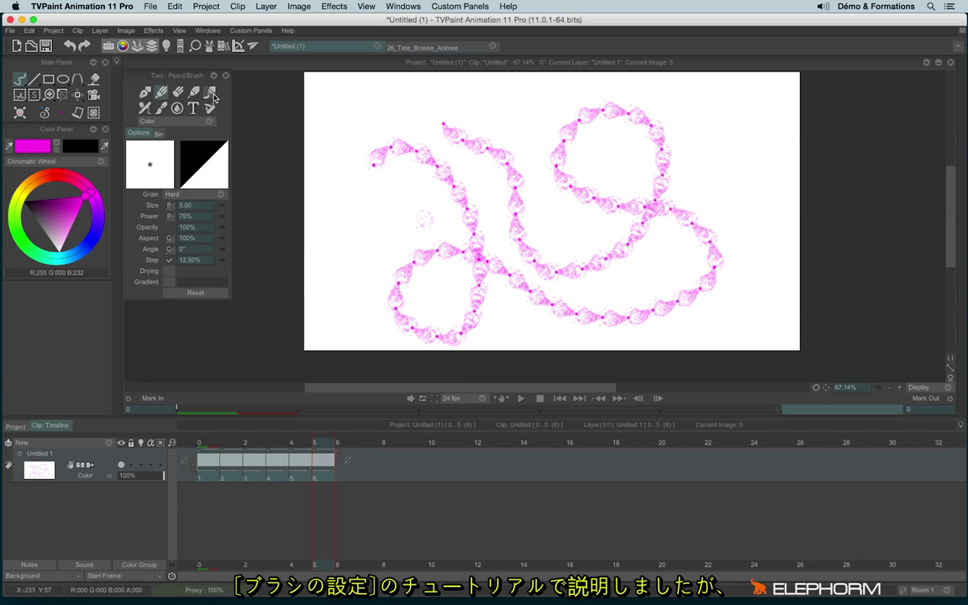
pyautogui.click(145, 91)
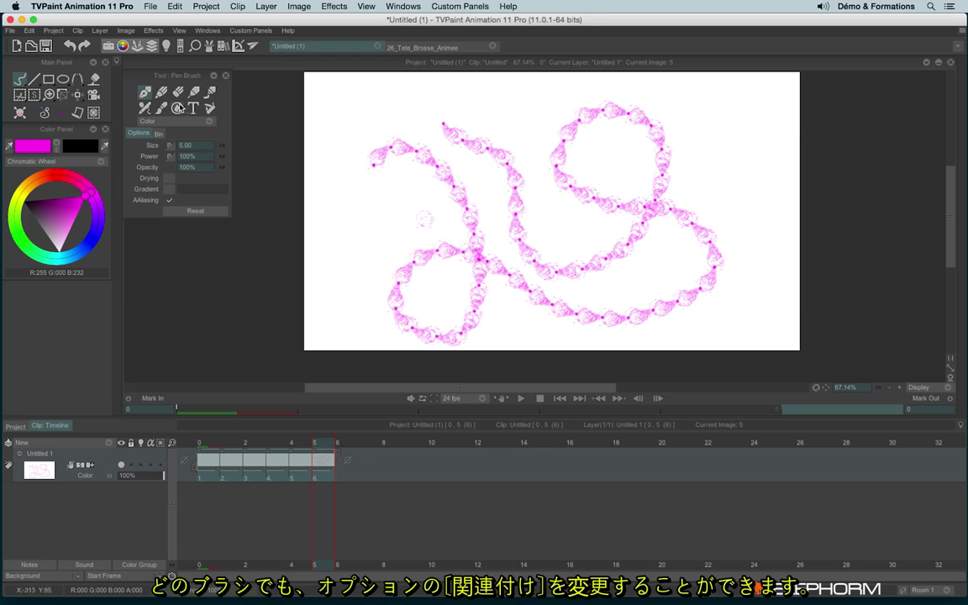
pyautogui.click(209, 108)
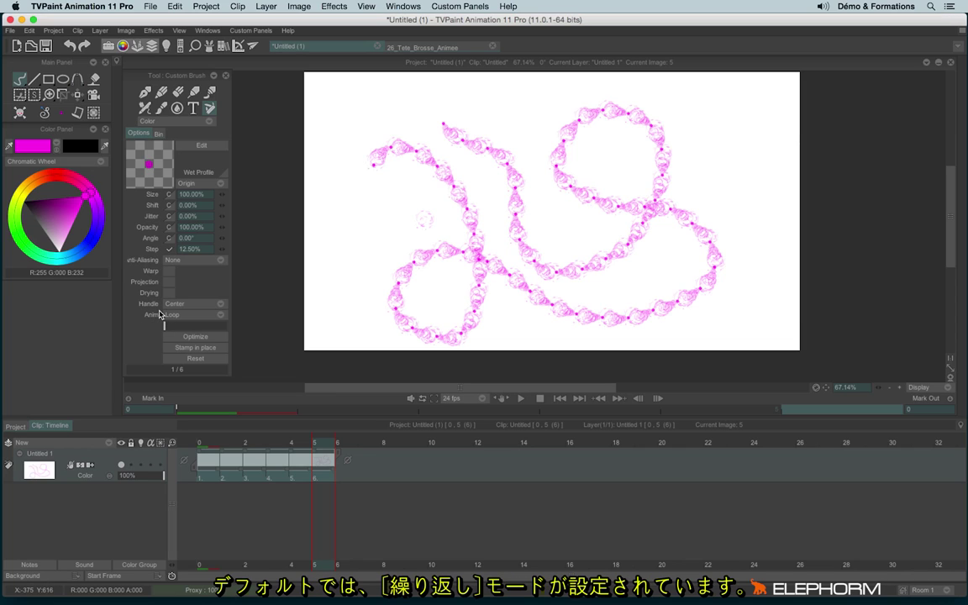
# - Clear the image, paint a looping stroke, then paint another with Anim set to Pressure
pyautogui.press('BackSpace')
pyautogui.moveTo(336, 90); pyautogui.dragTo(348, 351)
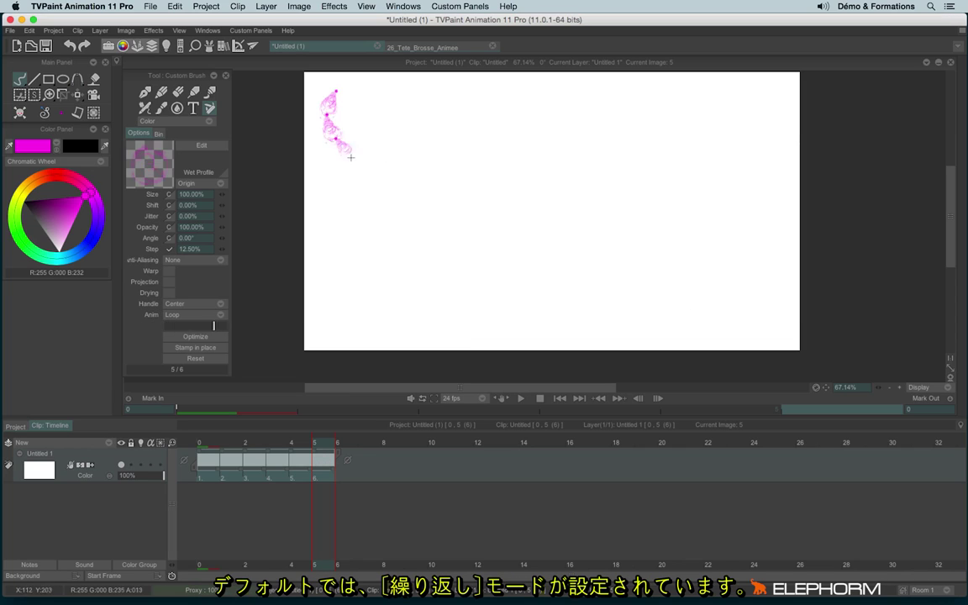
pyautogui.click(183, 317)
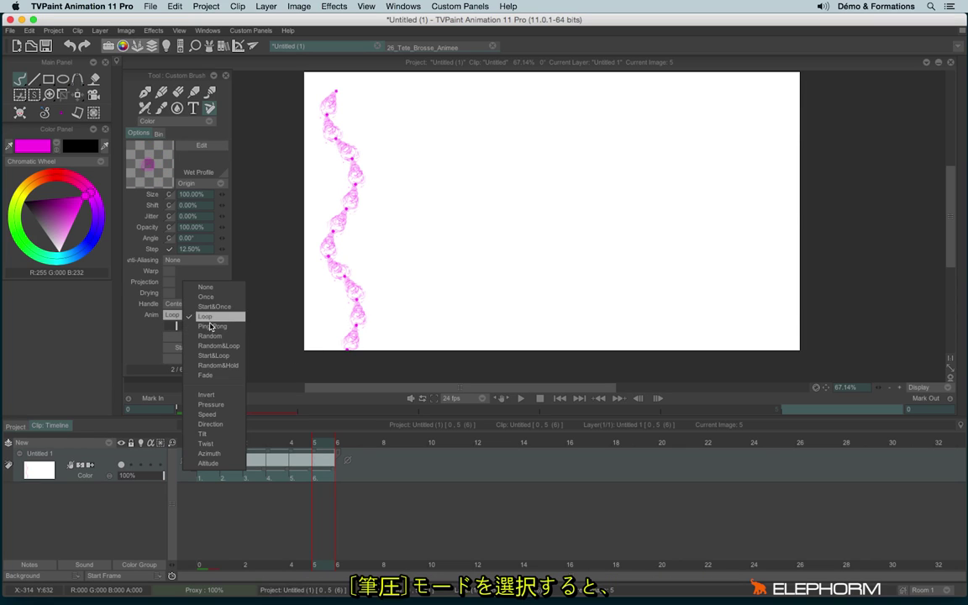
pyautogui.click(221, 406)
pyautogui.moveTo(380, 91); pyautogui.dragTo(387, 326)
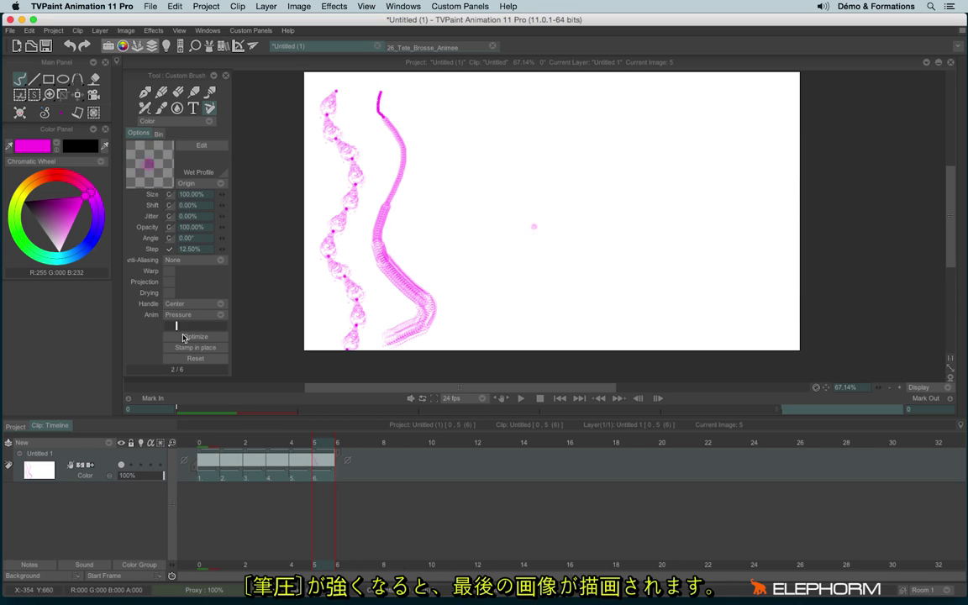
# - Preview the first and last brush frames with the Anim pressure slider
pyautogui.moveTo(165, 326); pyautogui.dragTo(242, 342)
pyautogui.moveTo(168, 326); pyautogui.dragTo(225, 328)
pyautogui.moveTo(225, 327); pyautogui.dragTo(165, 328)
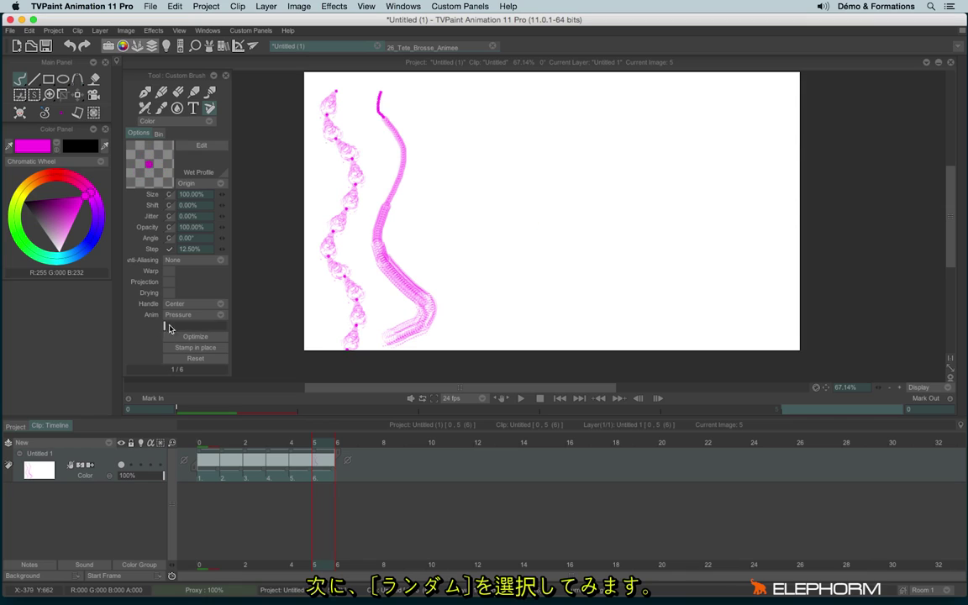
# - Set the brush Anim mode to Random and paint a wavy stroke
pyautogui.click(190, 314)
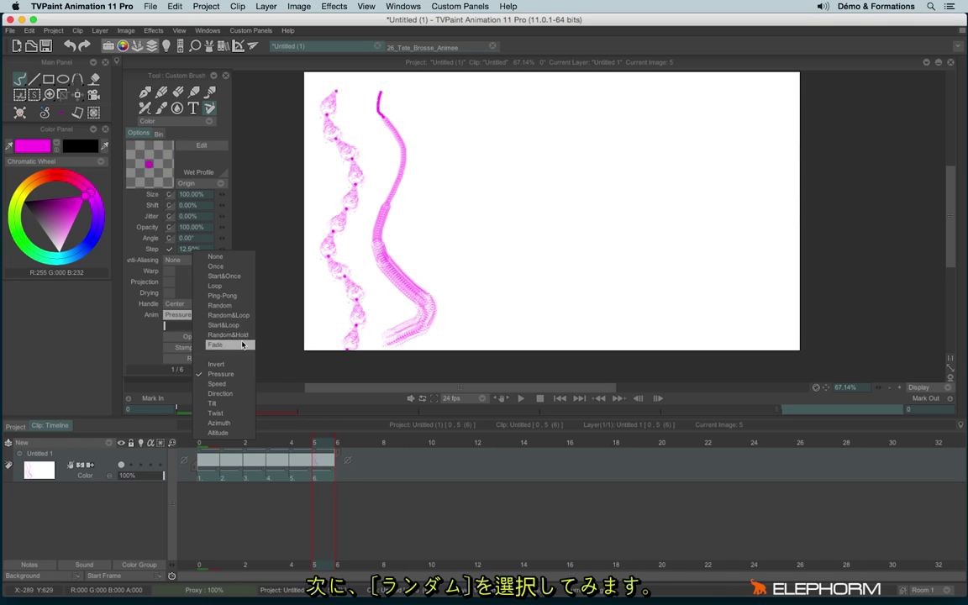
pyautogui.click(223, 305)
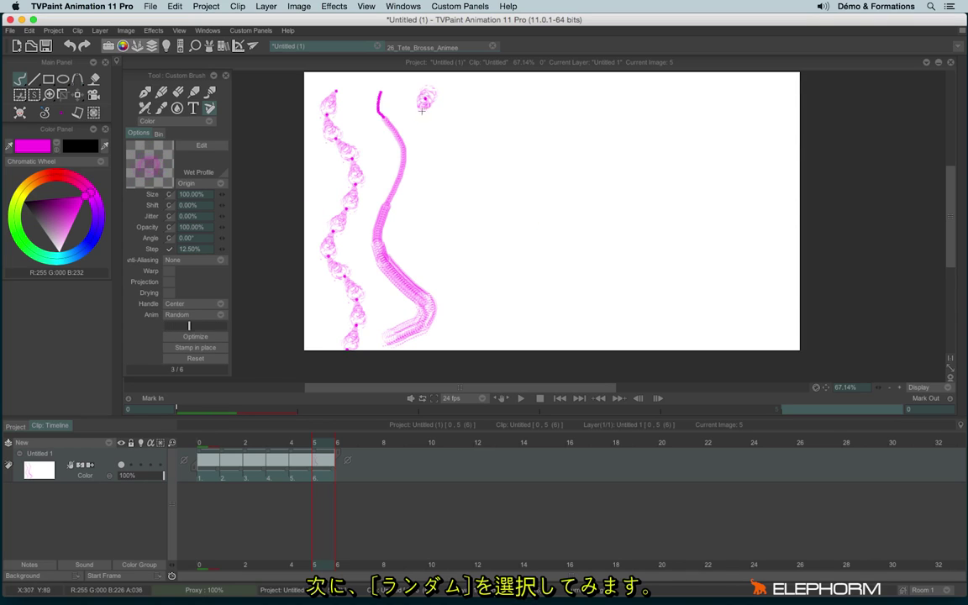
pyautogui.moveTo(422, 111); pyautogui.dragTo(483, 329)
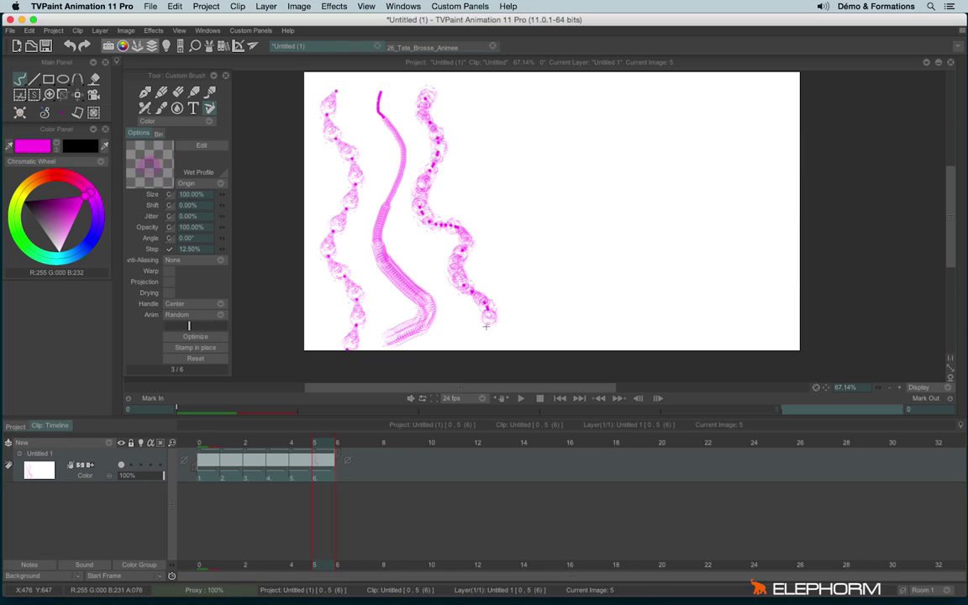
# - Set the brush Anim mode to Speed and paint long looping strokes
pyautogui.click(202, 315)
pyautogui.click(210, 349)
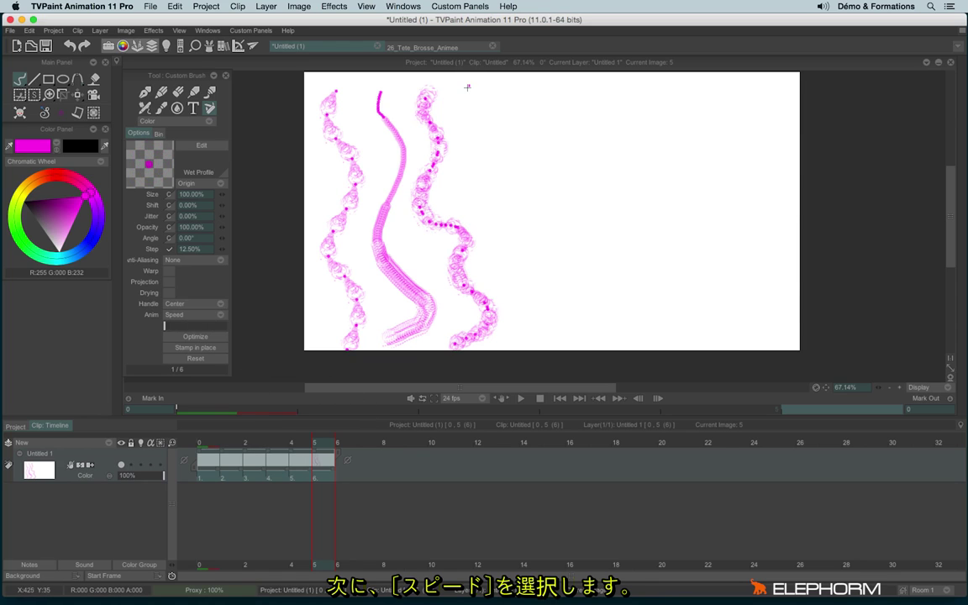
pyautogui.moveTo(467, 88)
pyautogui.mouseDown()
pyautogui.moveTo(607, 288)
pyautogui.moveTo(521, 304)
pyautogui.mouseUp()
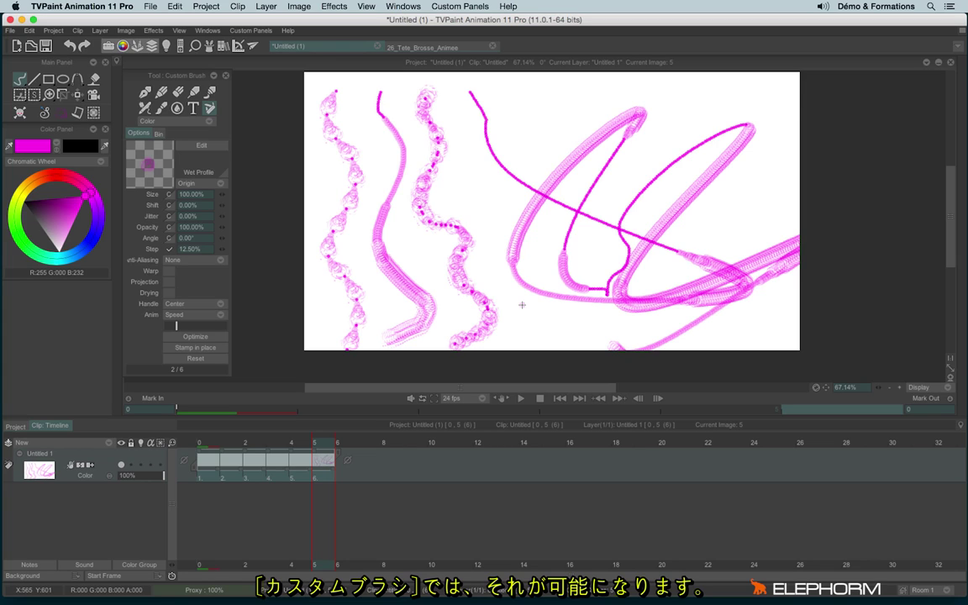
# - Clear the image, set Anim back to Loop, and paint a wavy test stroke
pyautogui.press('BackSpace')
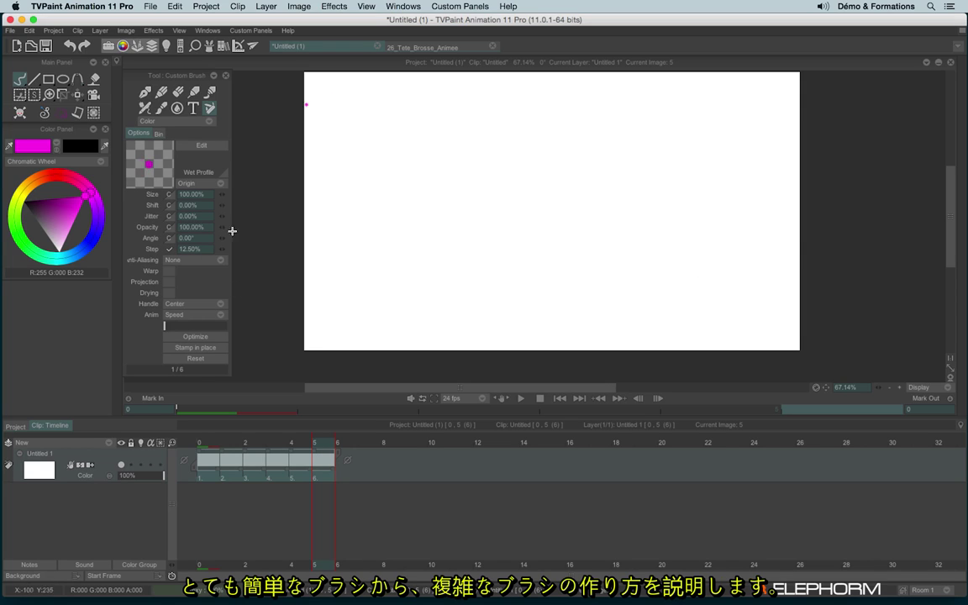
pyautogui.click(208, 315)
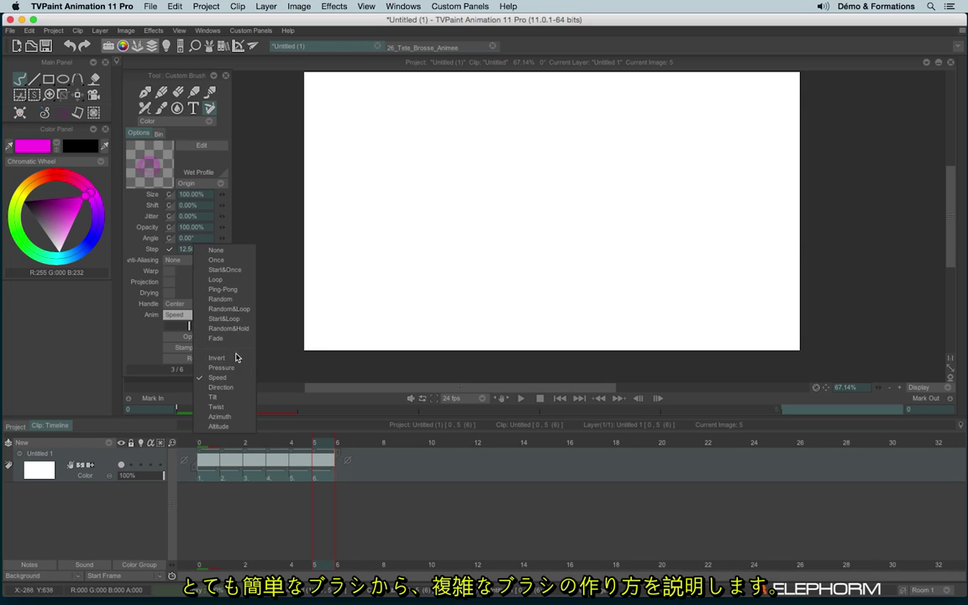
pyautogui.click(216, 279)
pyautogui.moveTo(334, 89)
pyautogui.mouseDown()
pyautogui.moveTo(324, 117)
pyautogui.moveTo(324, 268)
pyautogui.moveTo(338, 321)
pyautogui.mouseUp()
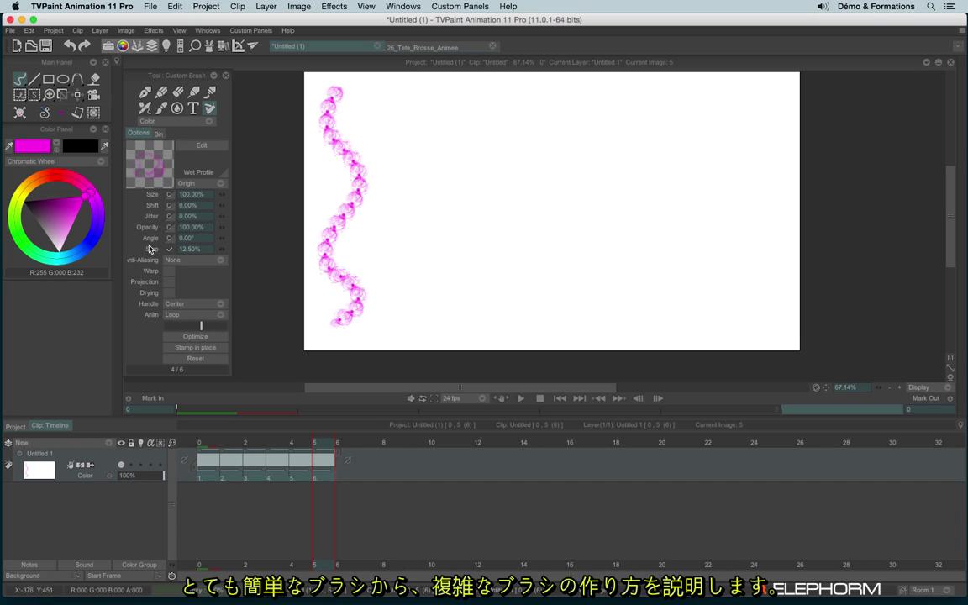
# - Make brush size follow pressure and test strokes with jitter at 56% and 112%
pyautogui.click(169, 196)
pyautogui.click(210, 307)
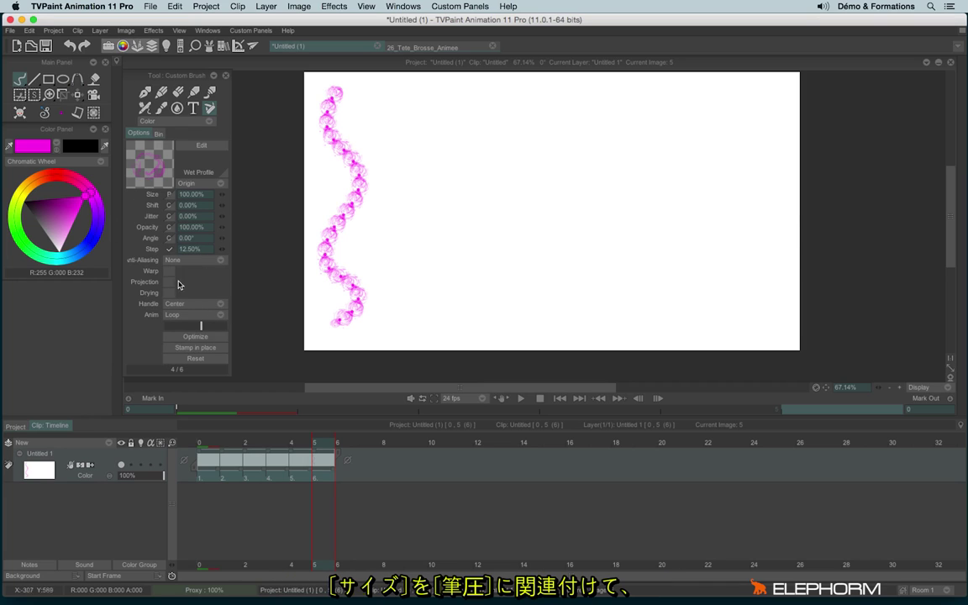
pyautogui.moveTo(202, 216); pyautogui.dragTo(261, 216)
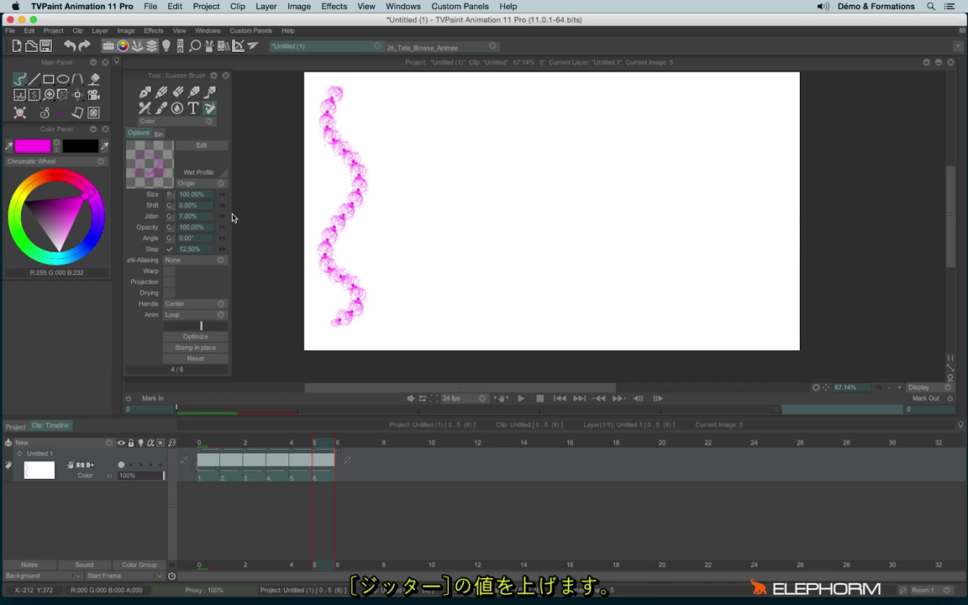
pyautogui.moveTo(378, 87); pyautogui.dragTo(411, 195)
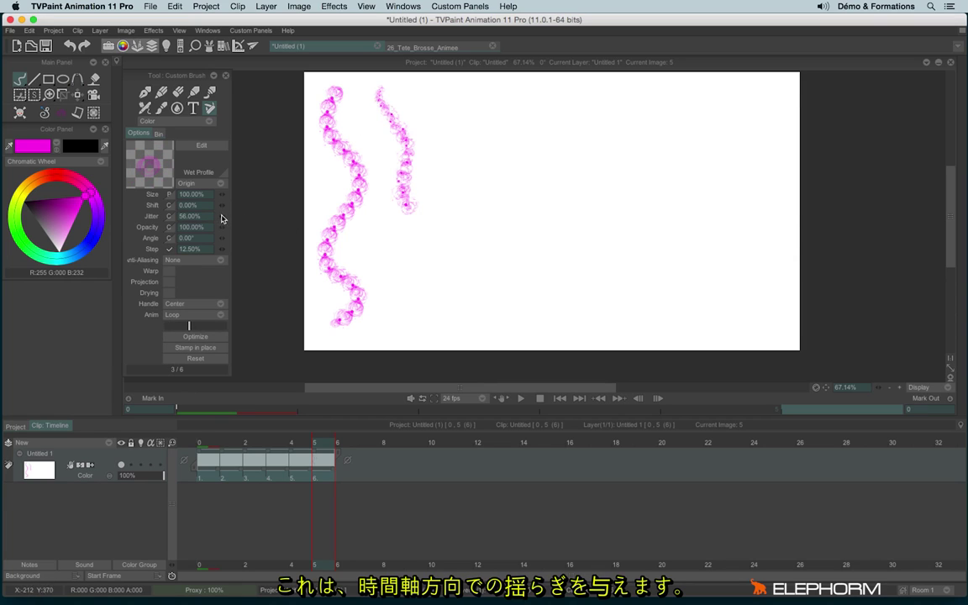
pyautogui.moveTo(223, 217); pyautogui.dragTo(262, 217)
pyautogui.moveTo(435, 94); pyautogui.dragTo(468, 223)
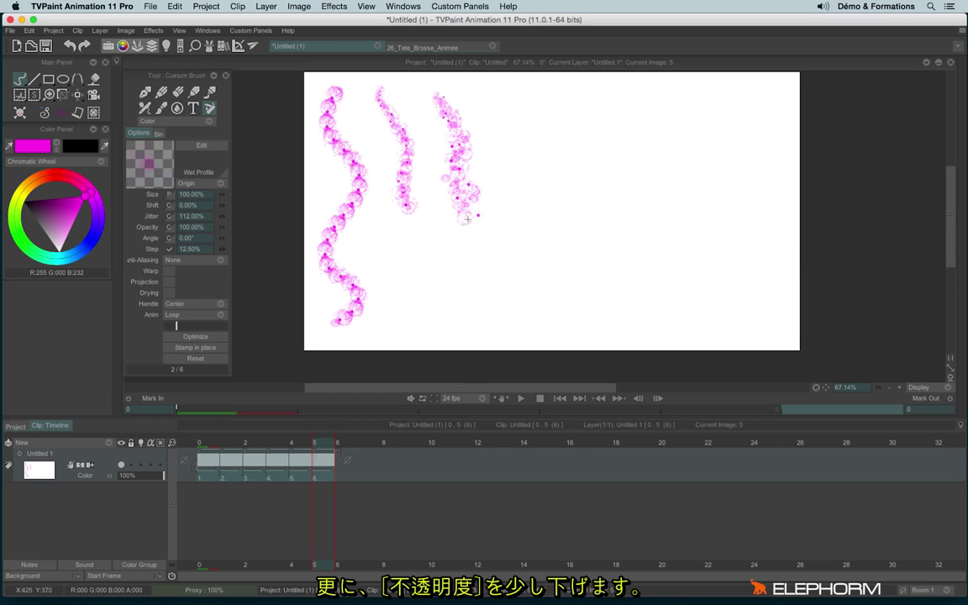
# - Undo the stroke, lower opacity to 26% and jitter to 83%, set Angle and Anim to Random
pyautogui.hotkey('ctrl', 'z')
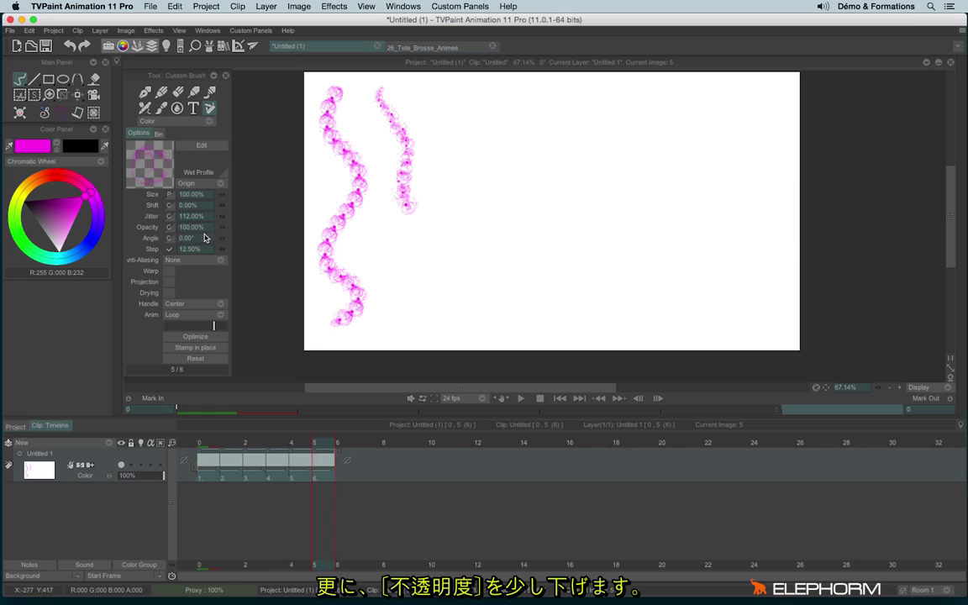
pyautogui.moveTo(195, 227)
pyautogui.mouseDown()
pyautogui.moveTo(172, 227)
pyautogui.moveTo(177, 216)
pyautogui.mouseUp()
pyautogui.click(168, 238)
pyautogui.click(181, 296)
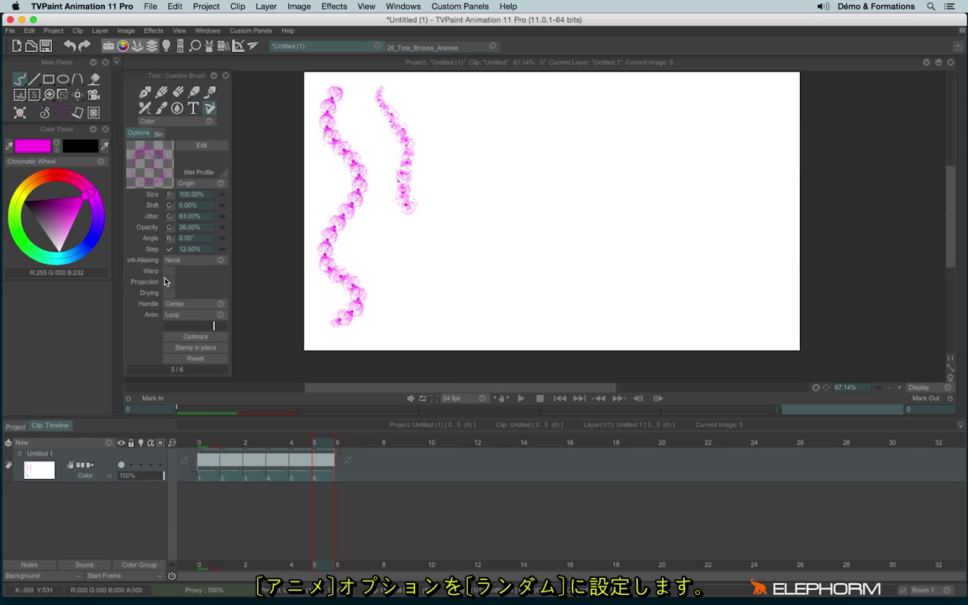
pyautogui.click(181, 316)
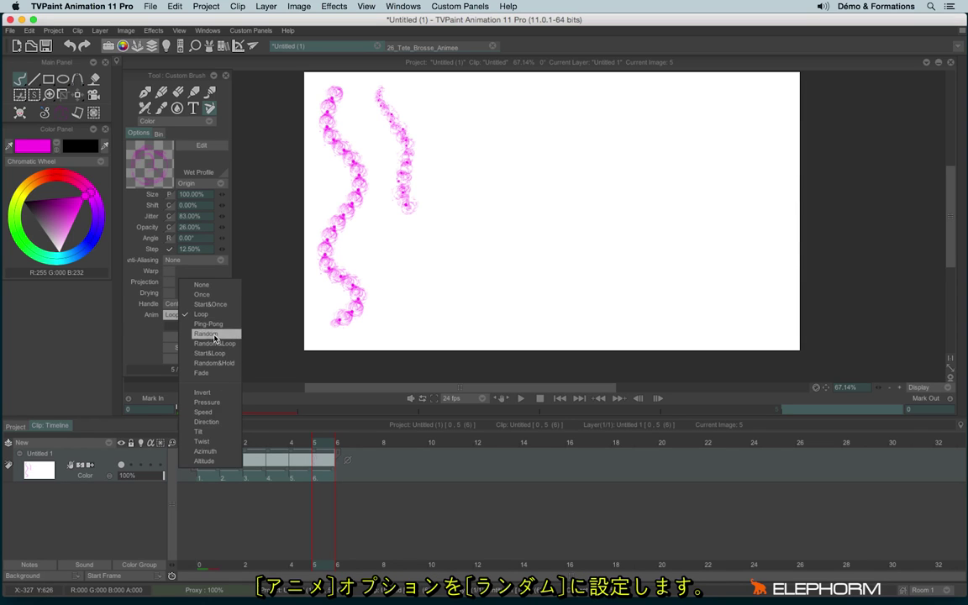
pyautogui.click(195, 335)
# - Paint faint test strokes, untick Step, and build up two dense pink masses
pyautogui.moveTo(431, 105); pyautogui.dragTo(437, 239)
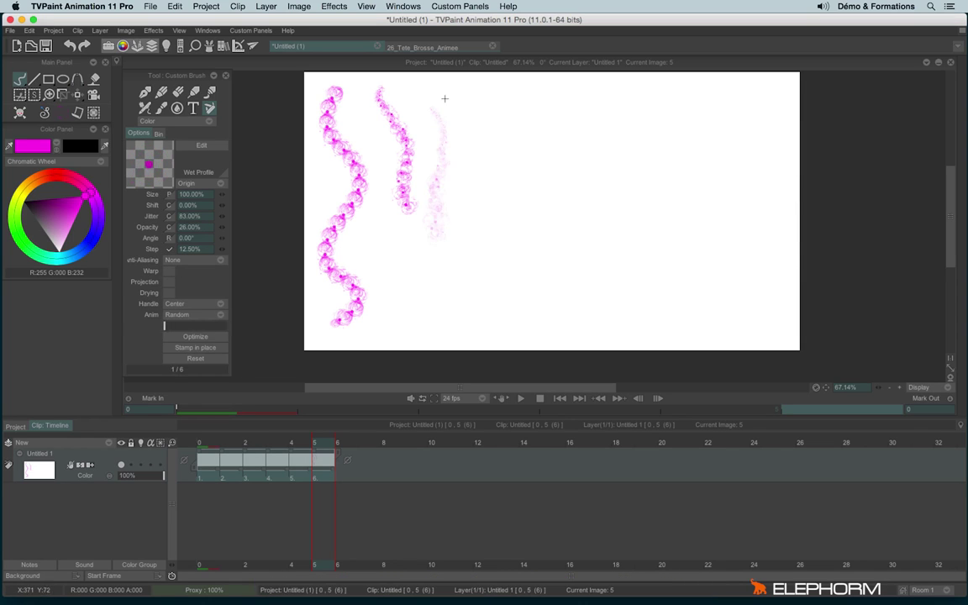
pyautogui.moveTo(440, 101)
pyautogui.mouseDown()
pyautogui.moveTo(439, 215)
pyautogui.moveTo(470, 194)
pyautogui.mouseUp()
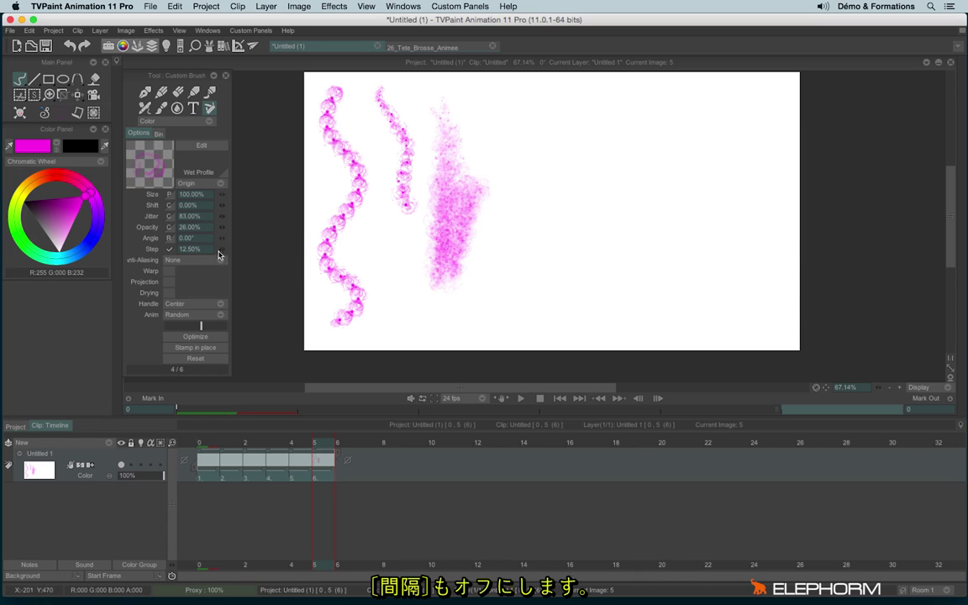
pyautogui.click(169, 249)
pyautogui.moveTo(506, 145)
pyautogui.mouseDown()
pyautogui.moveTo(509, 217)
pyautogui.moveTo(514, 153)
pyautogui.mouseUp()
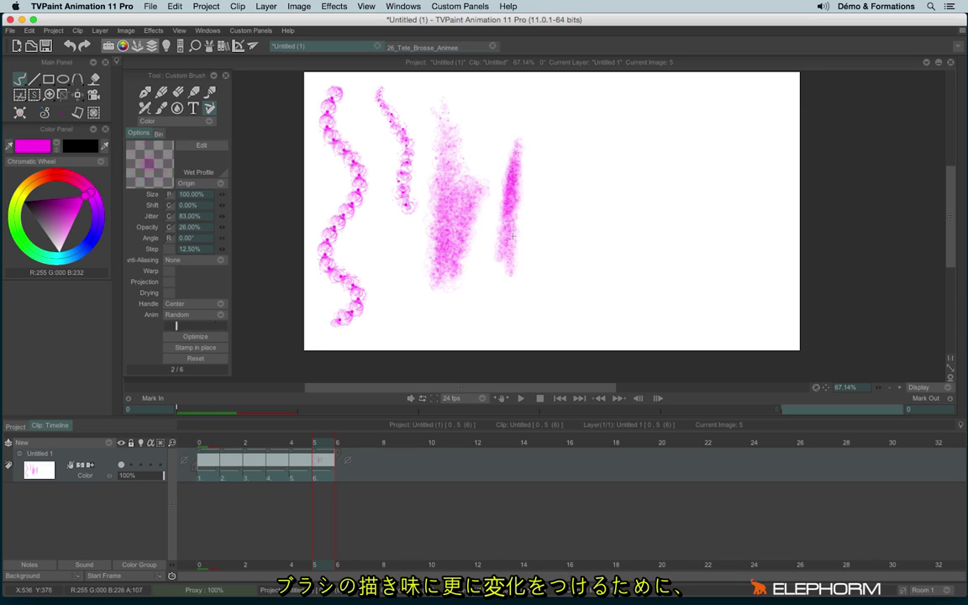
pyautogui.moveTo(515, 256)
pyautogui.mouseDown()
pyautogui.moveTo(509, 152)
pyautogui.moveTo(527, 193)
pyautogui.mouseUp()
pyautogui.scroll(3, 528, 194)
pyautogui.moveTo(487, 100)
pyautogui.mouseDown()
pyautogui.moveTo(509, 284)
pyautogui.moveTo(599, 183)
pyautogui.moveTo(583, 290)
pyautogui.moveTo(437, 254)
pyautogui.mouseUp()
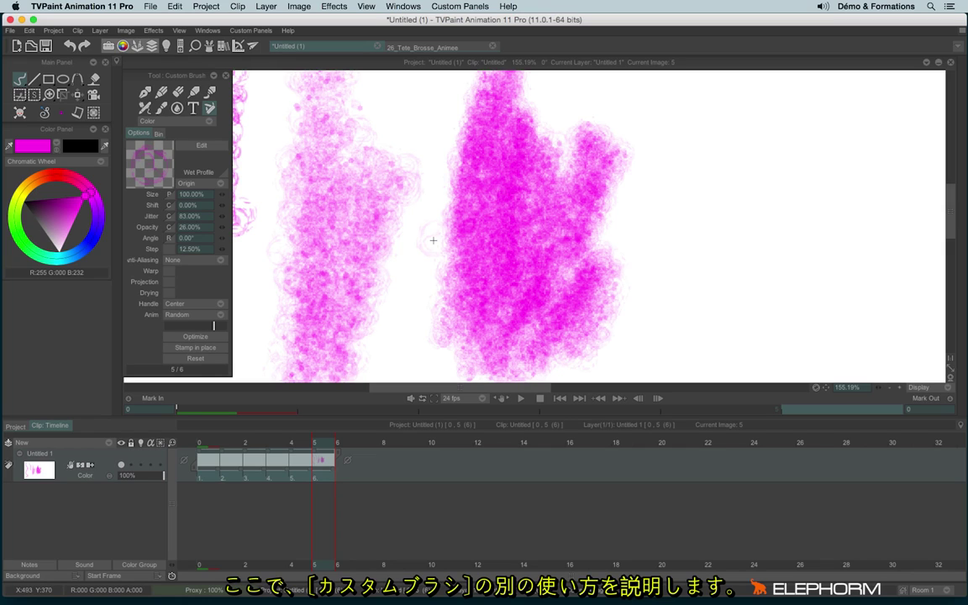
pyautogui.scroll(-5, 432, 241)
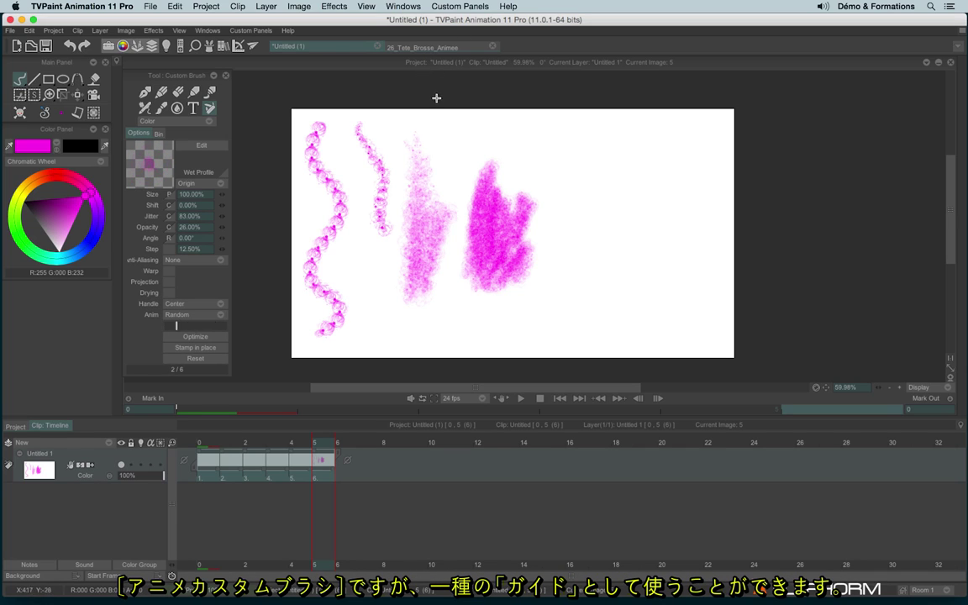
# - Open the 26_Tete_Brosse_Animee project and scrub its frames to preview the head turn
pyautogui.click(418, 48)
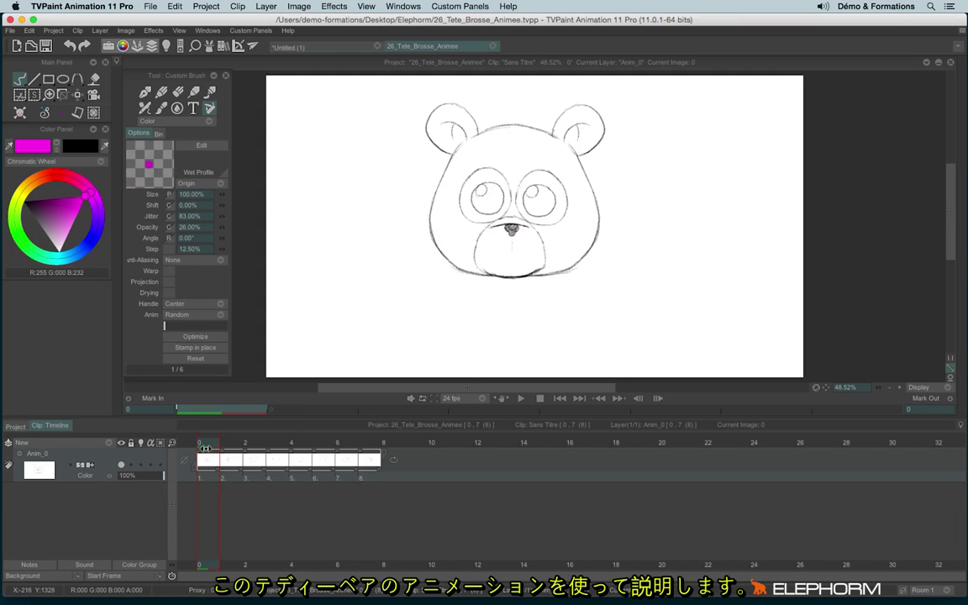
pyautogui.click(375, 457)
pyautogui.moveTo(375, 458); pyautogui.dragTo(191, 459)
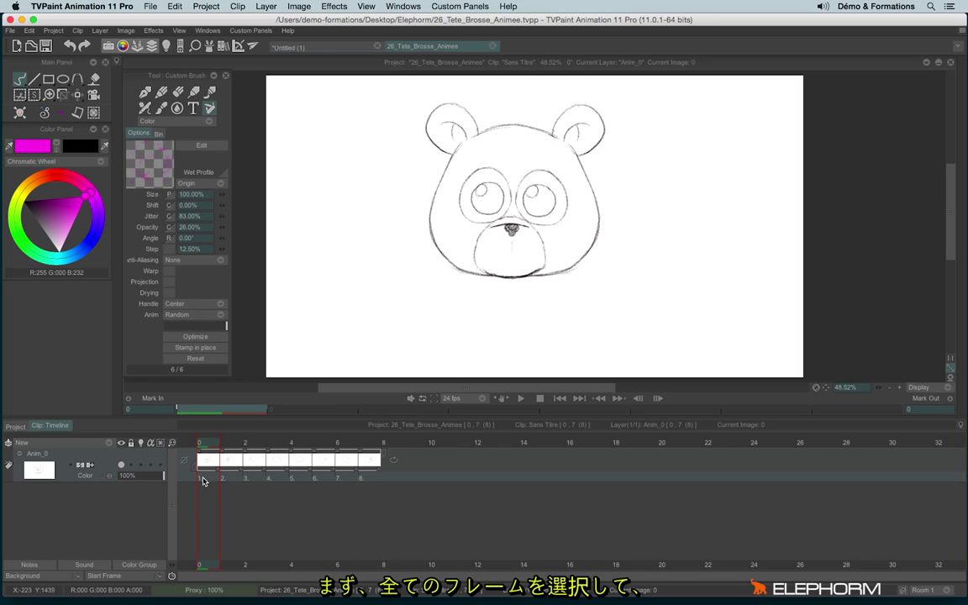
# - Select all eight frames and cut the whole bear head out as an animated brush
pyautogui.moveTo(202, 481); pyautogui.dragTo(374, 480)
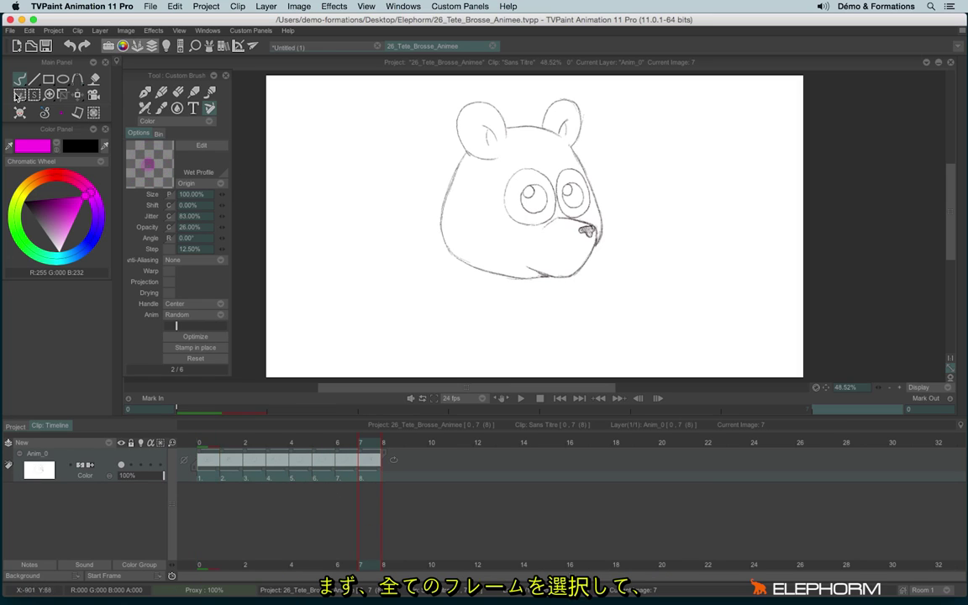
pyautogui.click(18, 94)
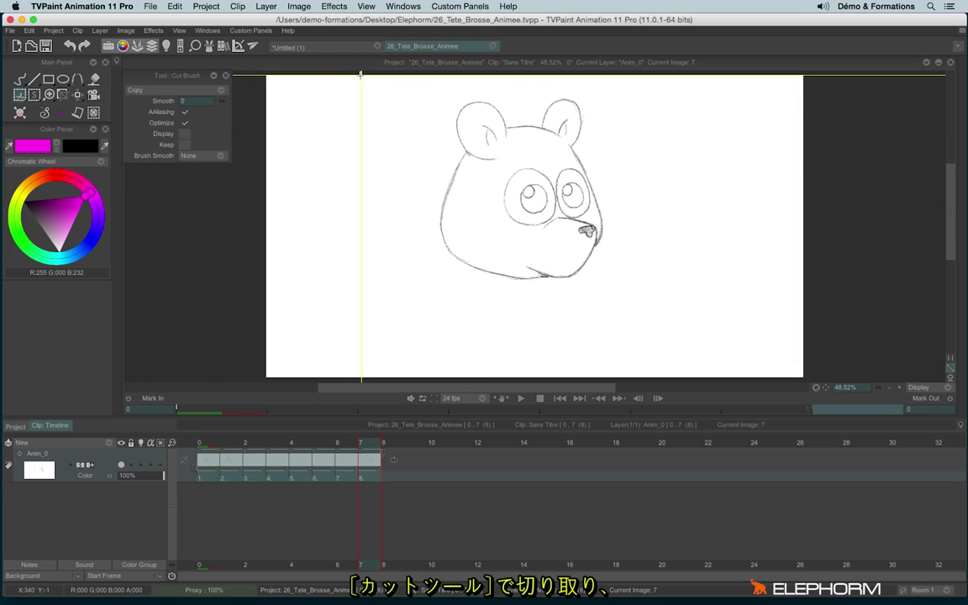
pyautogui.moveTo(361, 76); pyautogui.dragTo(667, 335)
pyautogui.click(461, 325)
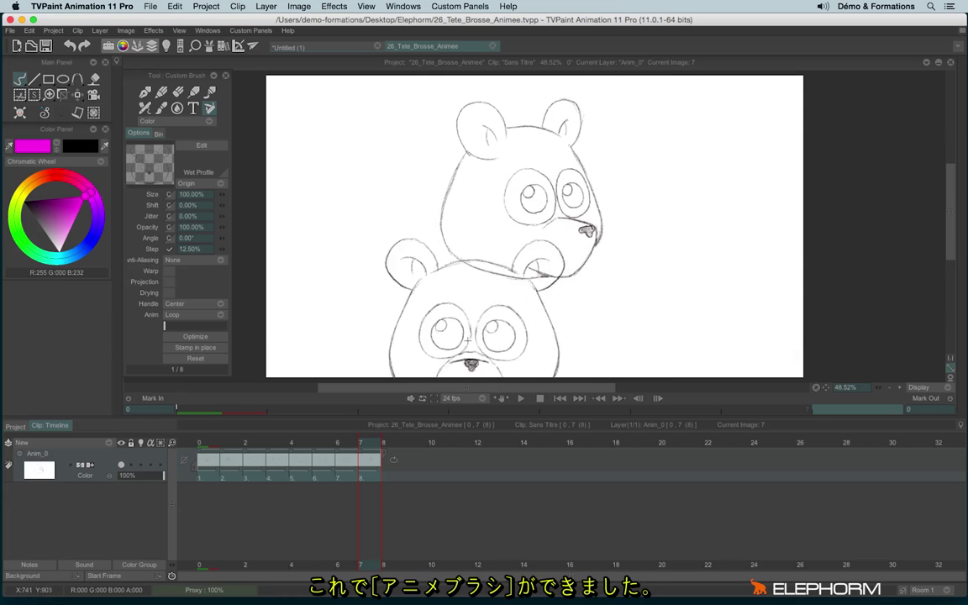
# - Return to Untitled (1), clear its pink strokes, and scrub the brush back to frame one
pyautogui.click(293, 48)
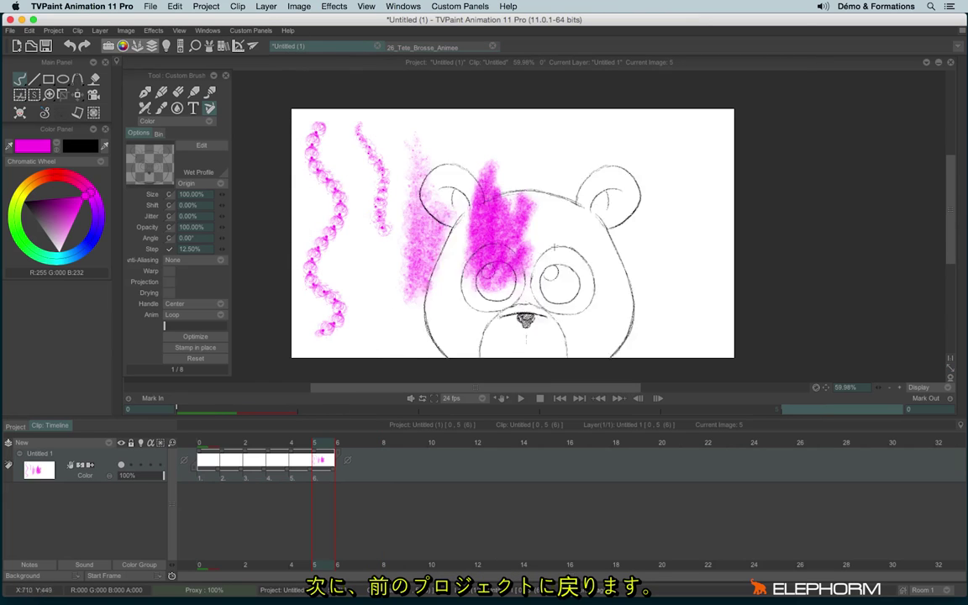
pyautogui.press('BackSpace')
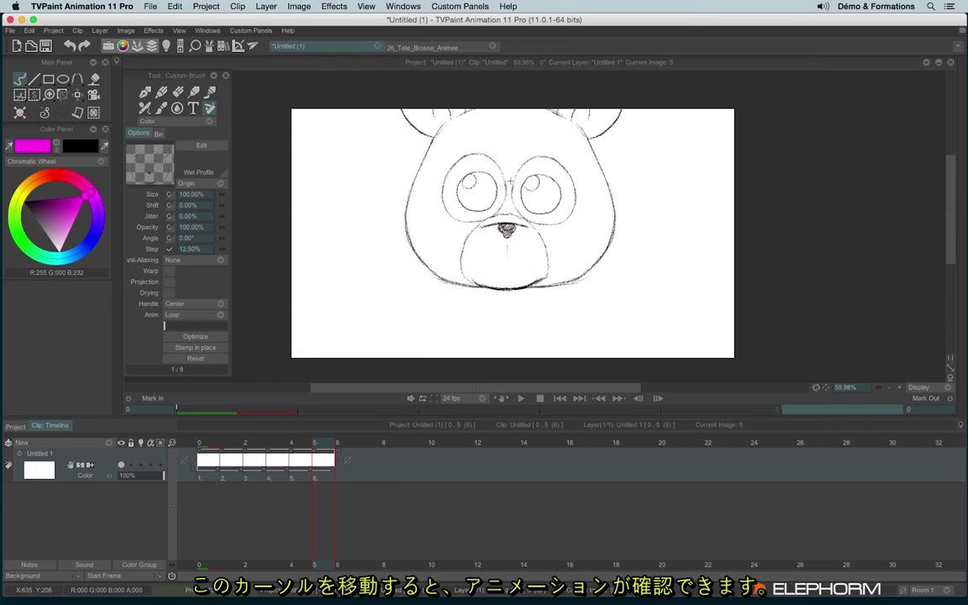
pyautogui.moveTo(173, 333)
pyautogui.mouseDown()
pyautogui.moveTo(220, 331)
pyautogui.moveTo(205, 326)
pyautogui.mouseUp()
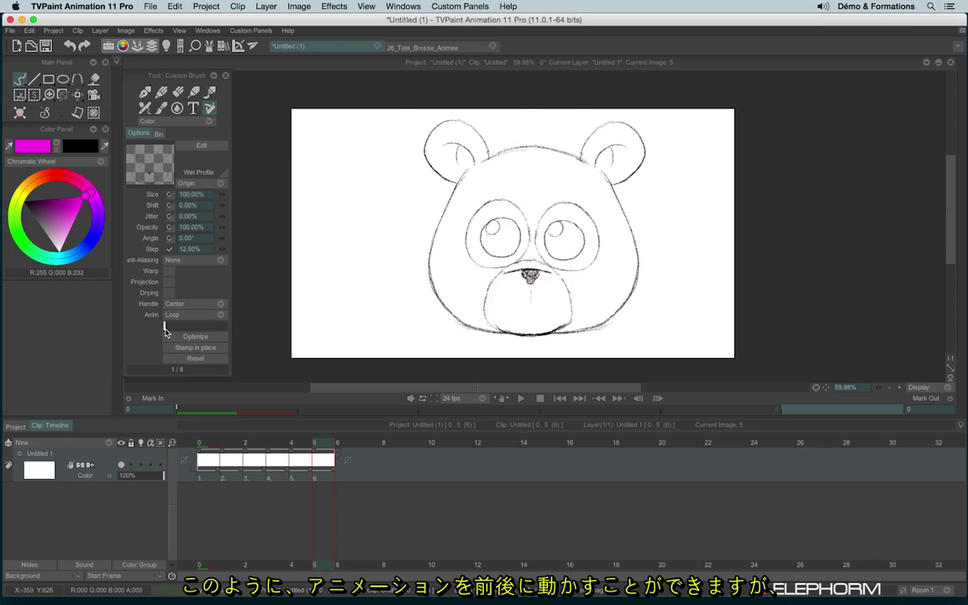
pyautogui.moveTo(205, 326)
pyautogui.mouseDown()
pyautogui.moveTo(177, 333)
pyautogui.moveTo(182, 313)
pyautogui.mouseUp()
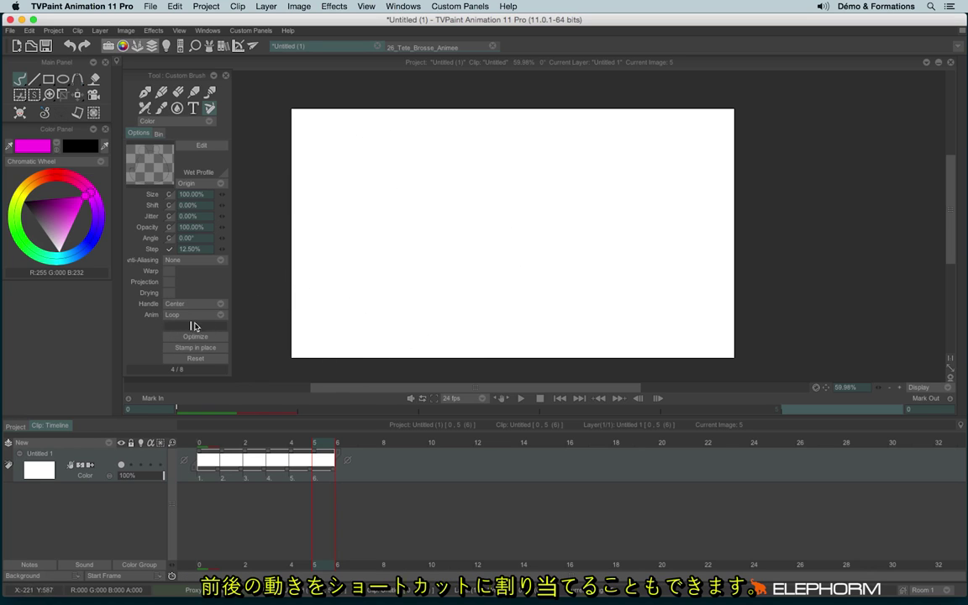
pyautogui.moveTo(190, 327)
pyautogui.mouseDown()
pyautogui.moveTo(163, 327)
pyautogui.moveTo(210, 326)
pyautogui.moveTo(160, 328)
pyautogui.mouseUp()
# - Clear timeline frames 1–5 and shrink the bear-head brush to about a quarter size
pyautogui.moveTo(210, 481); pyautogui.dragTo(309, 462)
pyautogui.press('Delete')
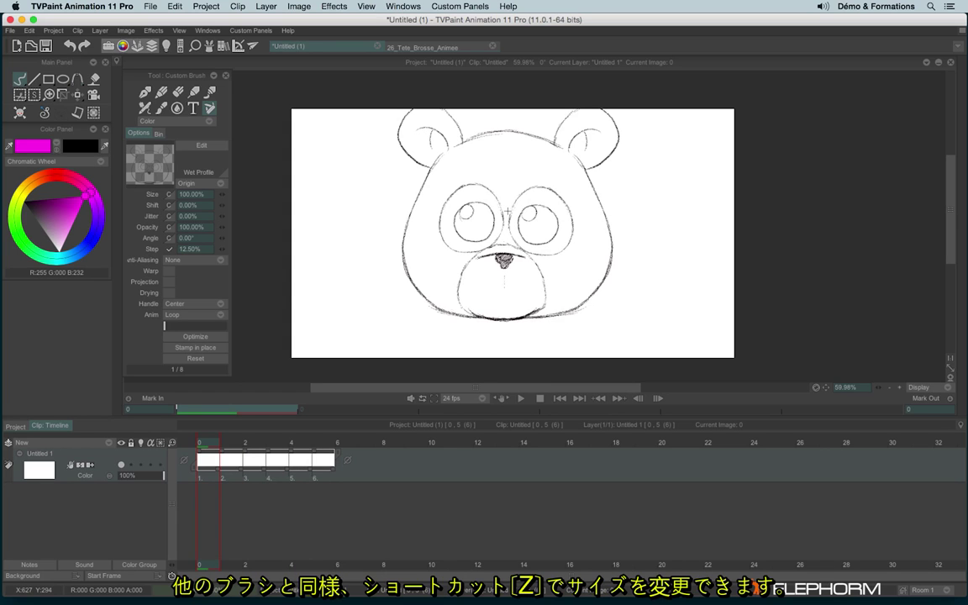
pyautogui.press('z')
pyautogui.moveTo(460, 256)
pyautogui.mouseDown()
pyautogui.moveTo(559, 274)
pyautogui.moveTo(404, 158)
pyautogui.mouseUp()
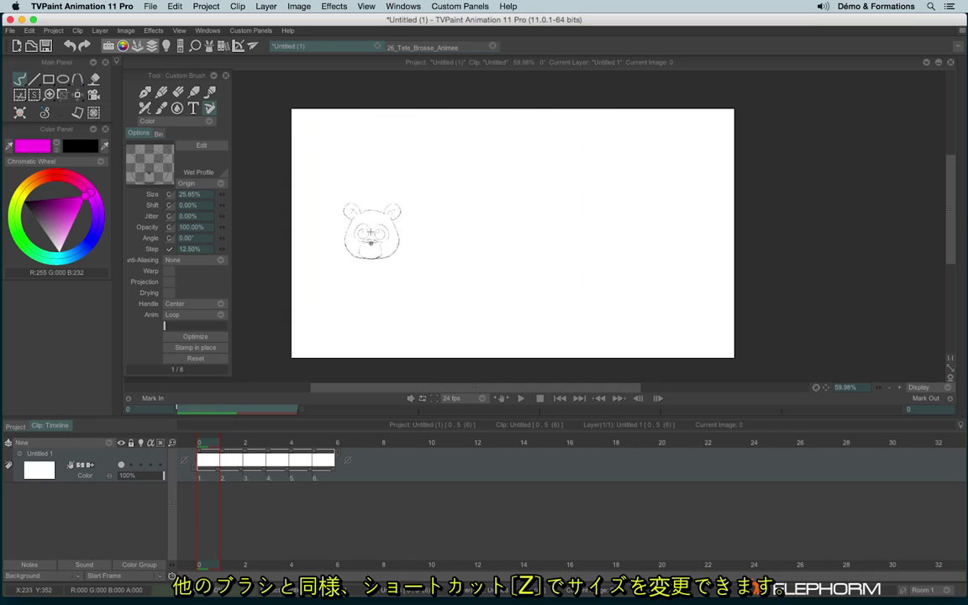
# - Stamp the small bear head on the first frame and move to image 1
pyautogui.click(368, 225)
pyautogui.click(233, 458)
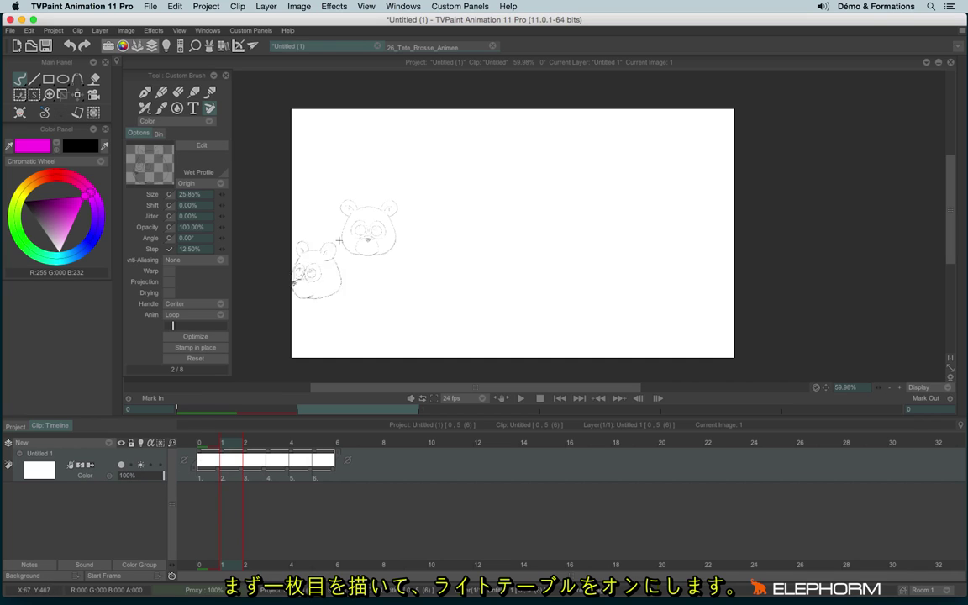
pyautogui.scroll(5, 350, 239)
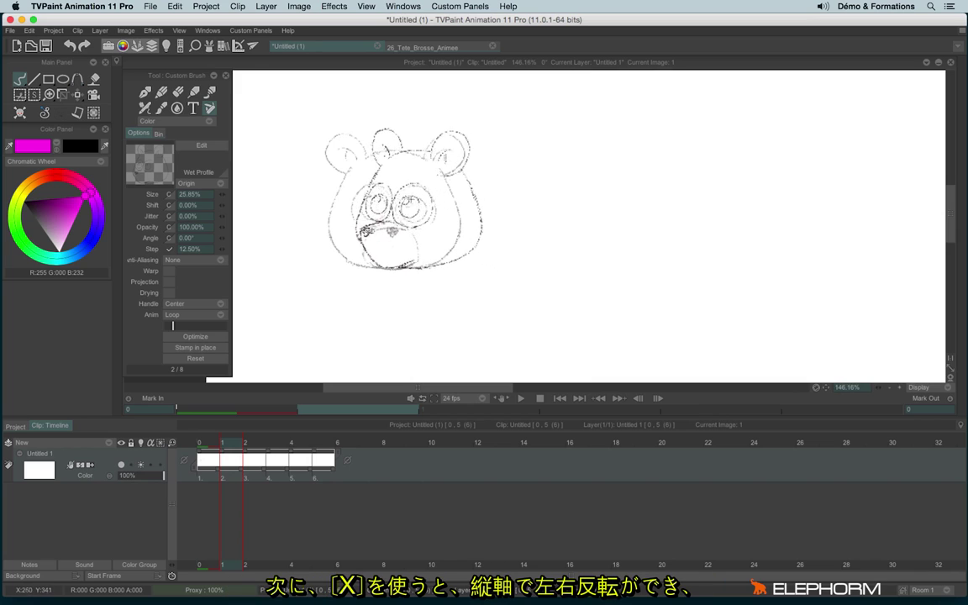
# - Flip the bear-head brush horizontally and vertically, then rotate it back near its original angle
pyautogui.press('x')
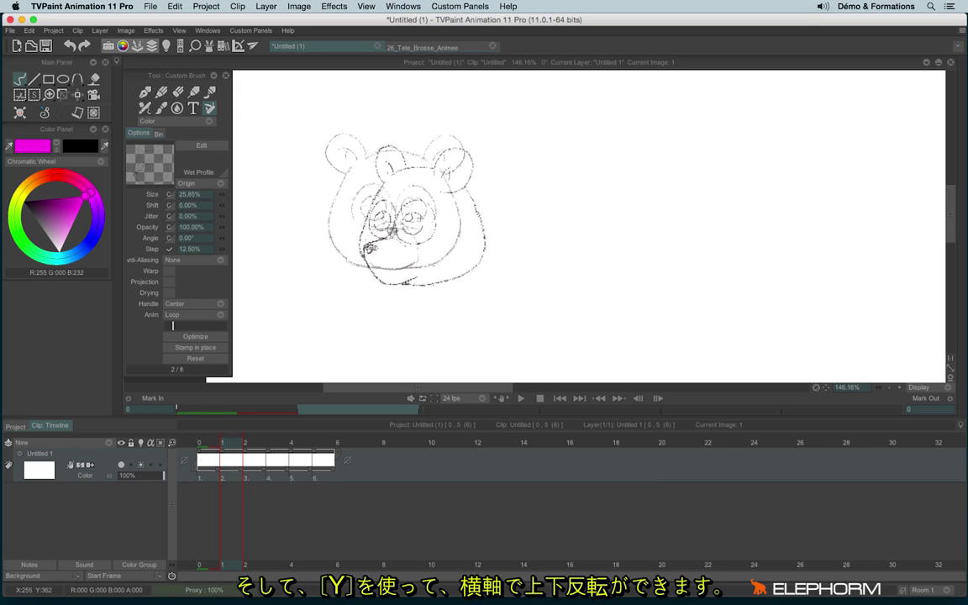
pyautogui.press('y')
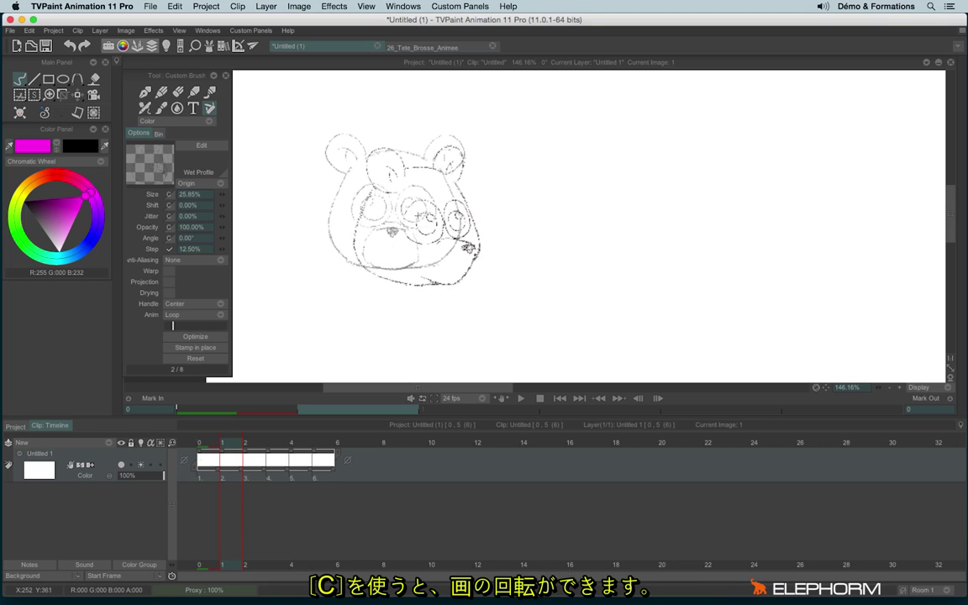
pyautogui.press('c')
pyautogui.moveTo(454, 207)
pyautogui.mouseDown()
pyautogui.moveTo(438, 279)
pyautogui.moveTo(421, 139)
pyautogui.moveTo(472, 226)
pyautogui.moveTo(359, 361)
pyautogui.moveTo(464, 243)
pyautogui.moveTo(435, 95)
pyautogui.moveTo(456, 268)
pyautogui.moveTo(376, 340)
pyautogui.moveTo(431, 283)
pyautogui.moveTo(425, 214)
pyautogui.mouseUp()
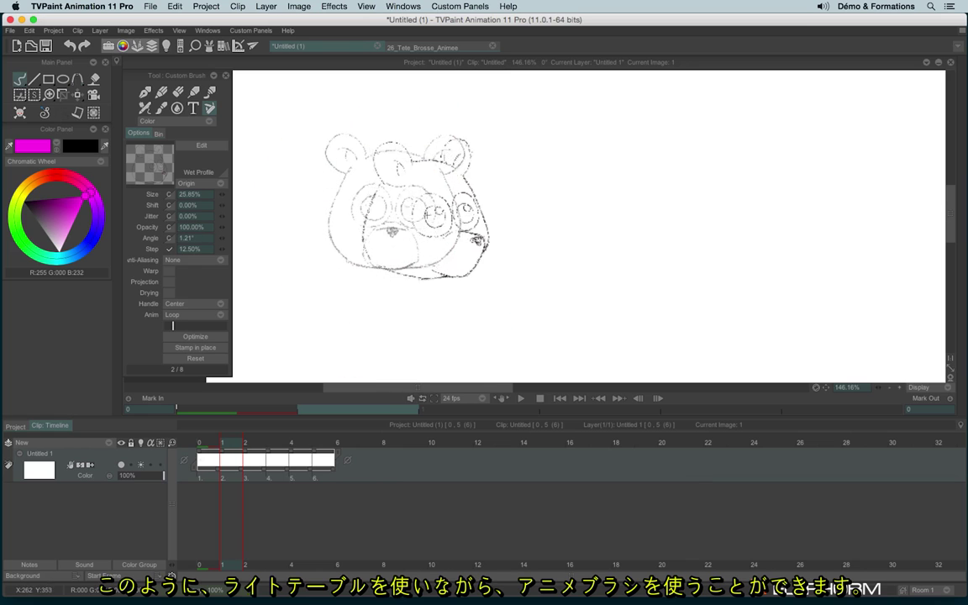
# - Advance to image 2, rotate the bear brush to about -33°, and stamp it
pyautogui.moveTo(359, 226); pyautogui.dragTo(440, 243)
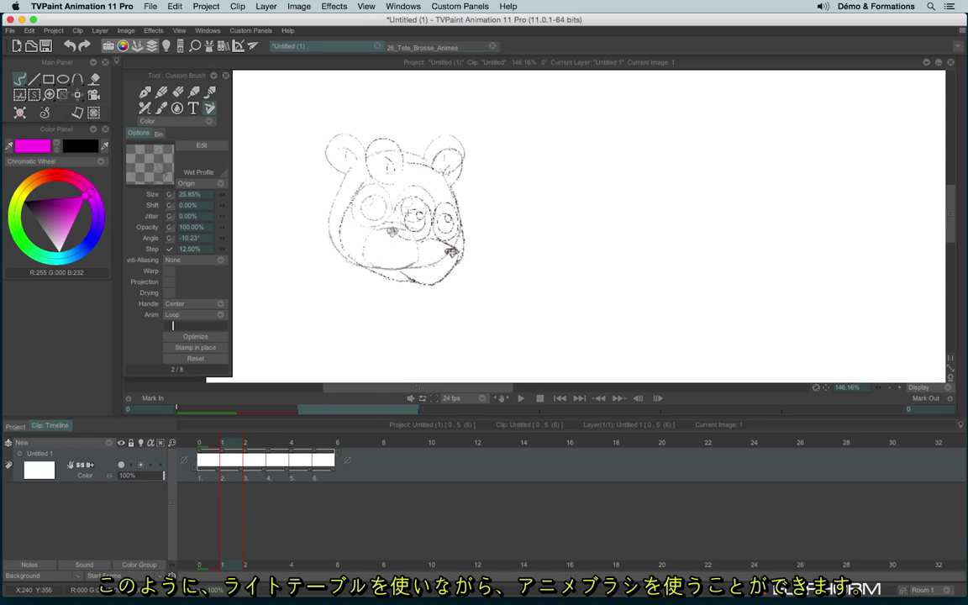
pyautogui.press('Right')
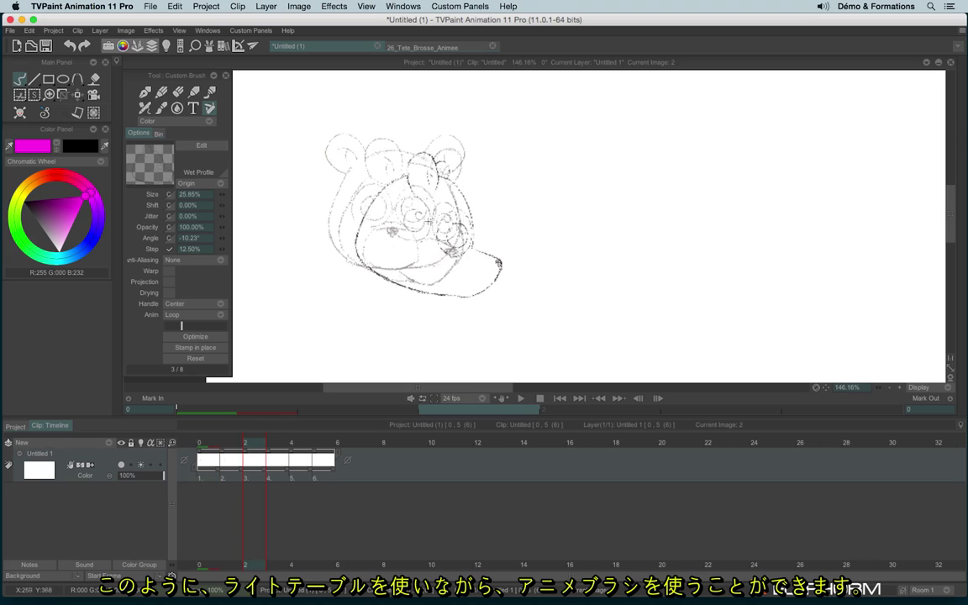
pyautogui.moveTo(420, 237); pyautogui.dragTo(431, 273)
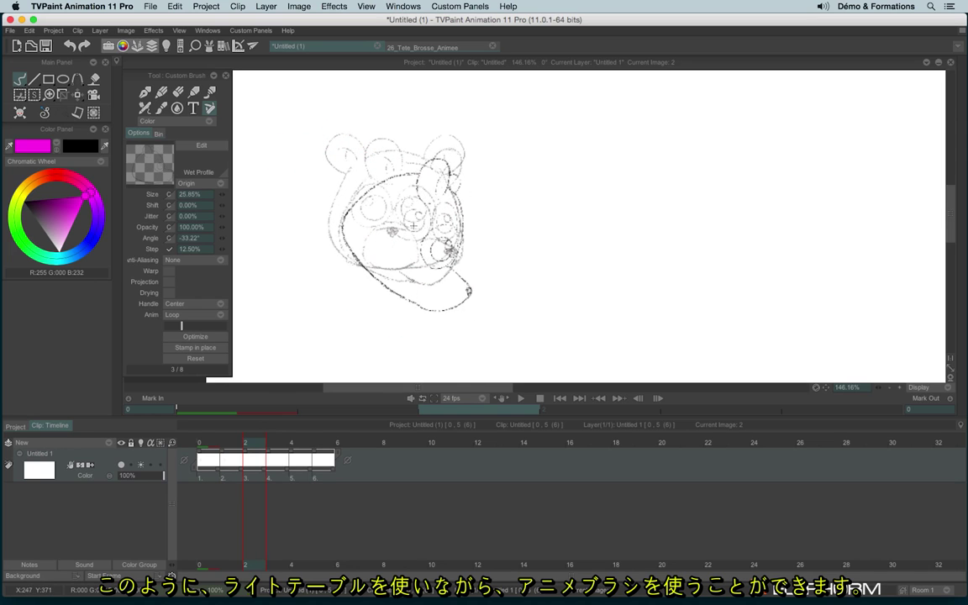
pyautogui.click(401, 225)
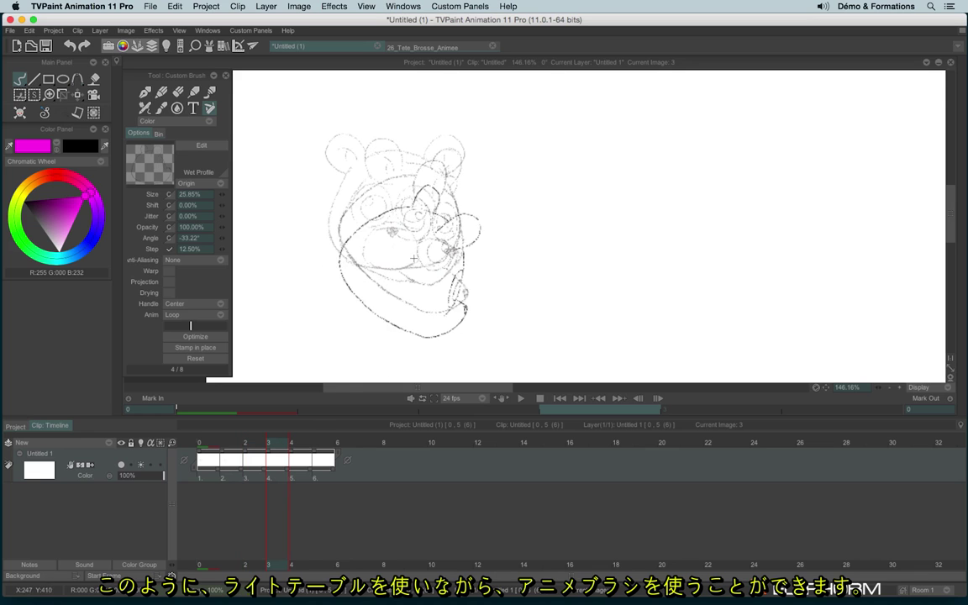